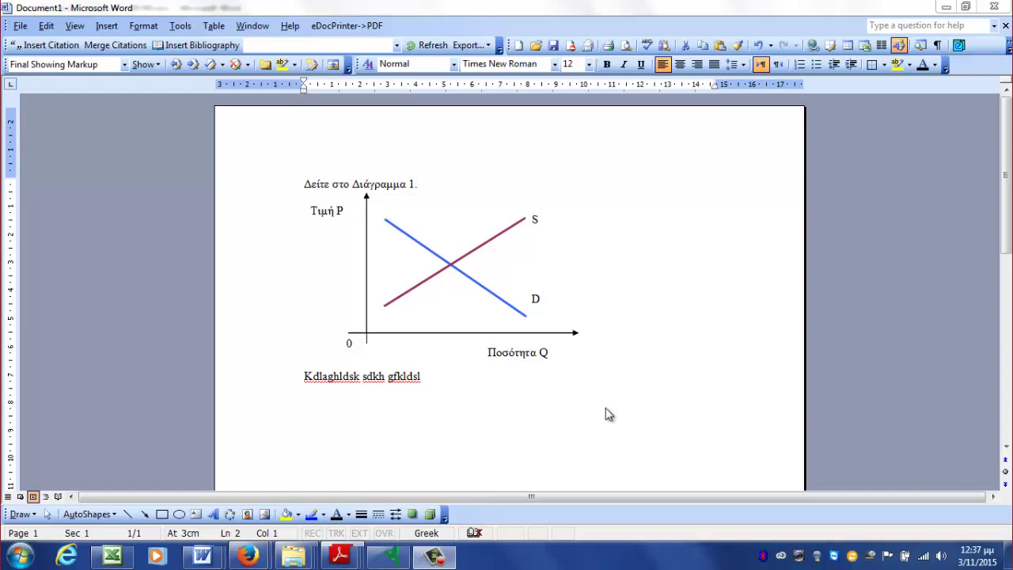
- Select the supply-demand chart and bring up its Picture Object options
{"action": "left_click", "coordinate": [451, 277]}
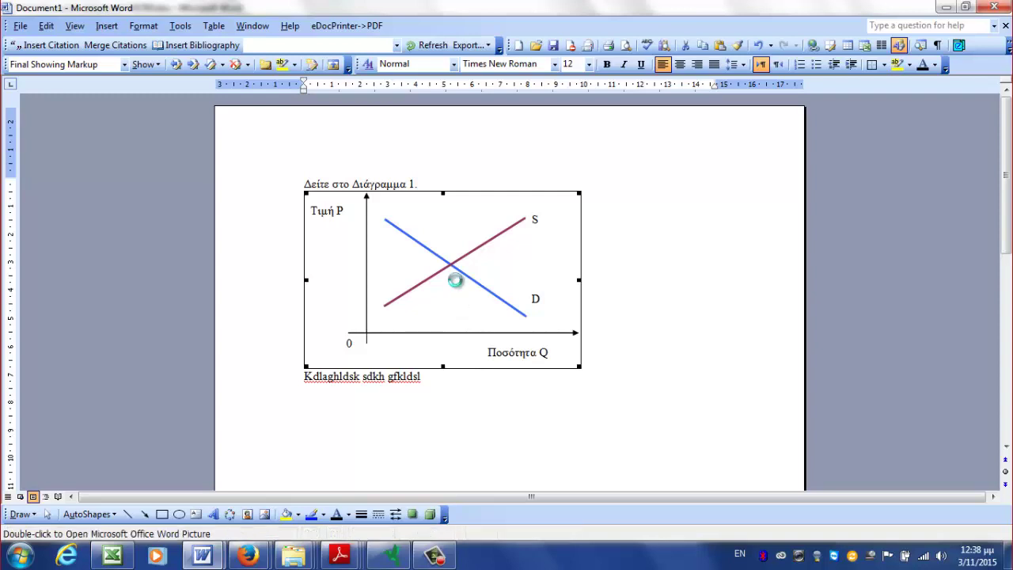
{"action": "right_click", "coordinate": [455, 280]}
{"action": "mouse_move", "coordinate": [509, 343]}
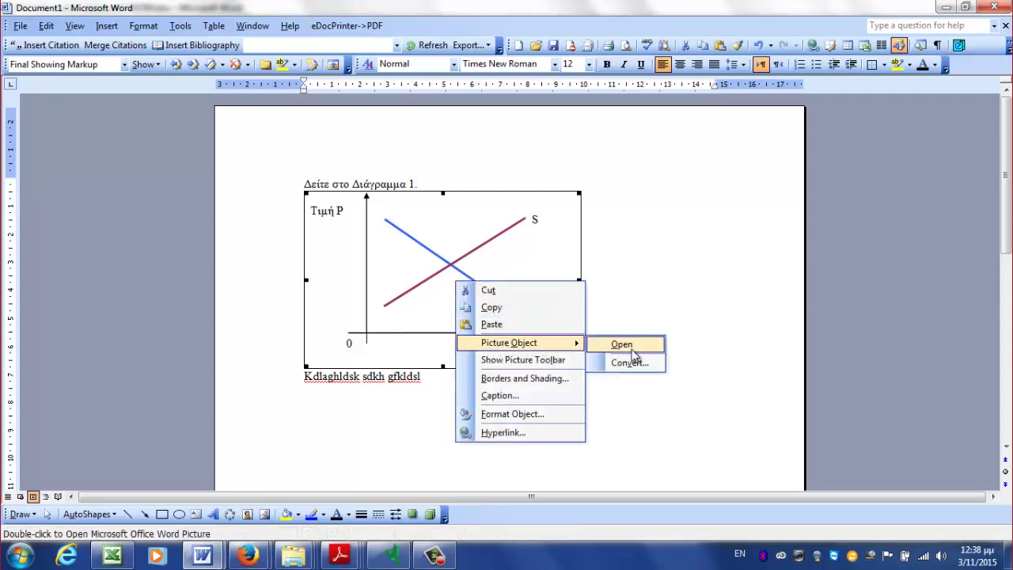
- Open the supply-demand chart in the picture editor and scroll to show the whole chart
{"action": "left_click", "coordinate": [464, 250]}
{"action": "double_click", "coordinate": [464, 251]}
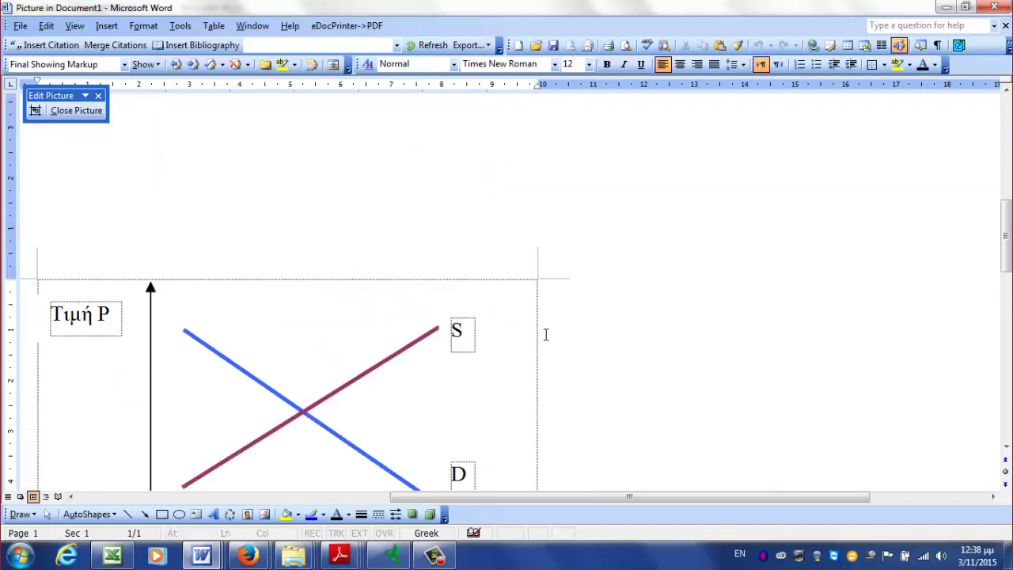
{"action": "left_click_drag", "start_coordinate": [518, 494], "coordinate": [449, 496]}
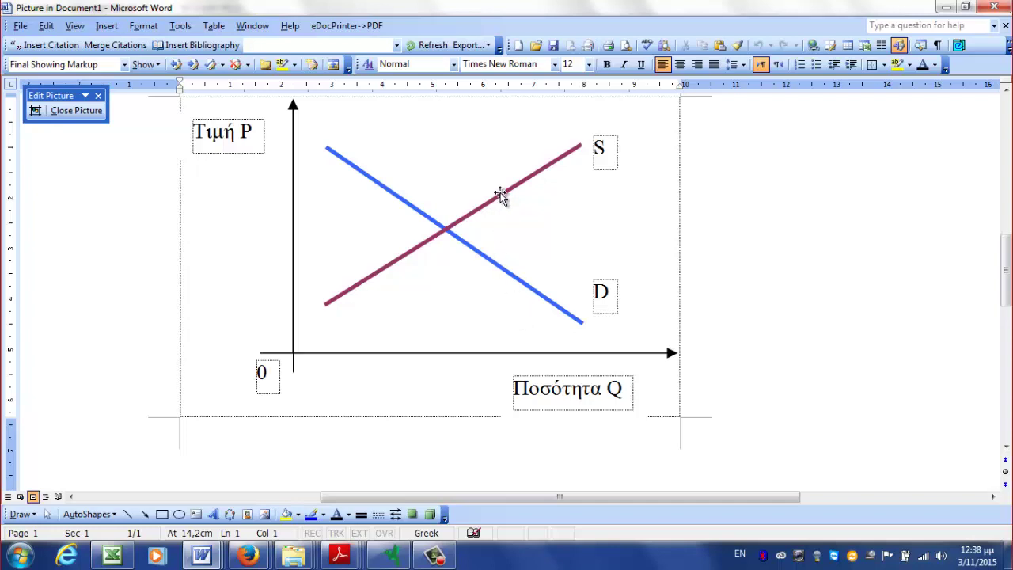
- Draw a vertical line right of the chart and format it green, dashed, 2 px weight
{"action": "left_click", "coordinate": [128, 514]}
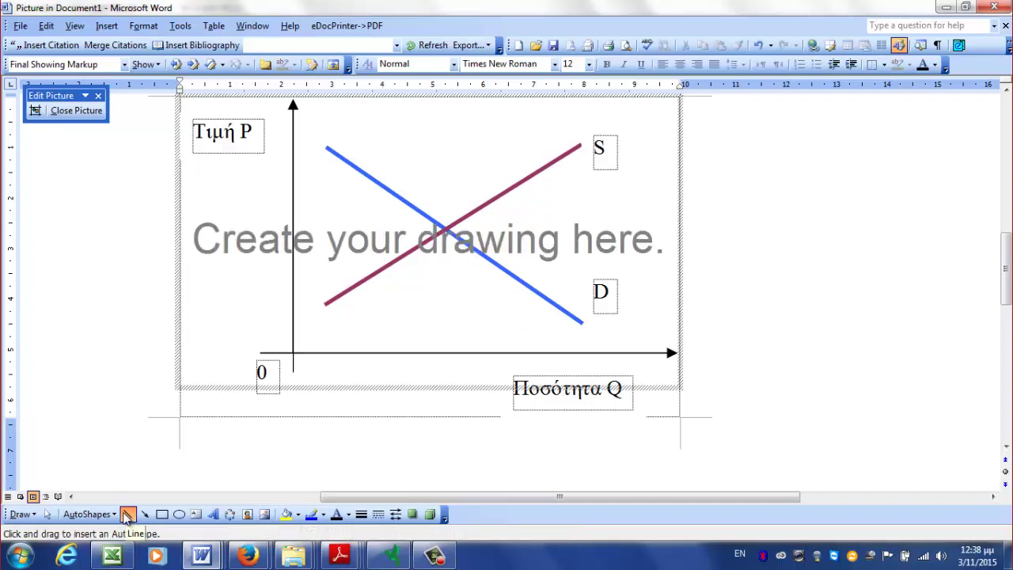
{"action": "left_click_drag", "start_coordinate": [727, 161], "coordinate": [727, 353]}
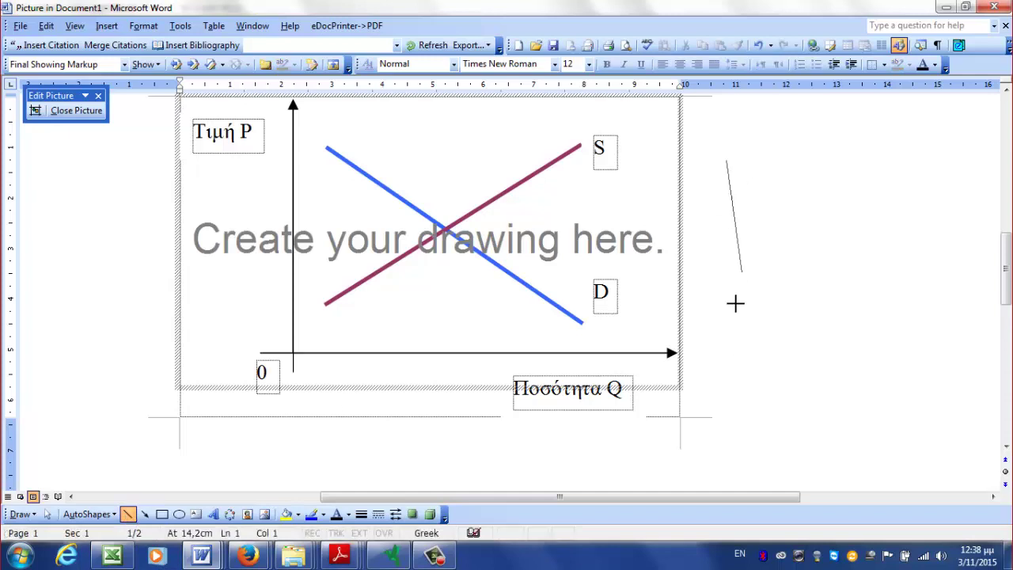
{"action": "right_click", "coordinate": [726, 276]}
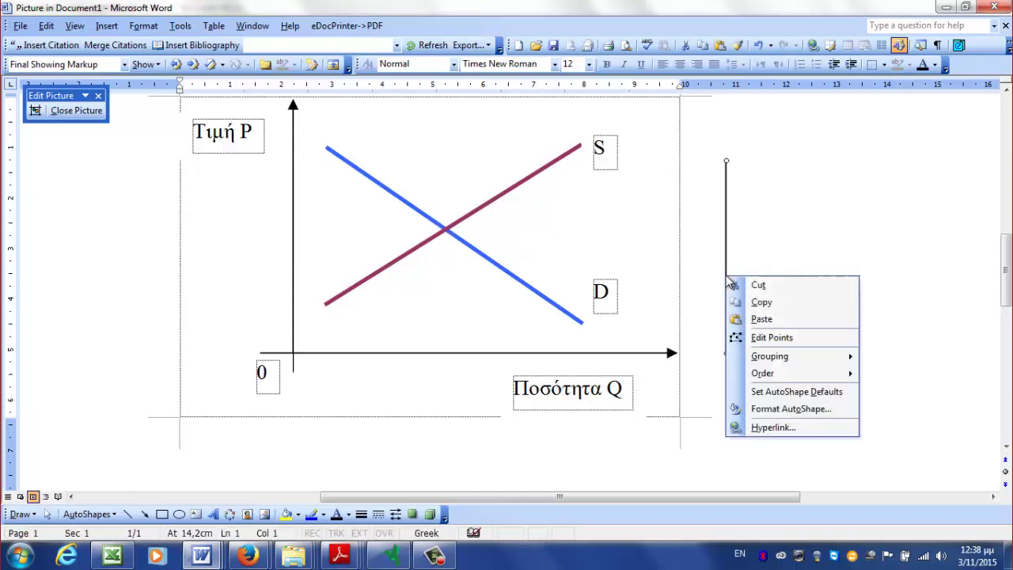
{"action": "left_click", "coordinate": [784, 409]}
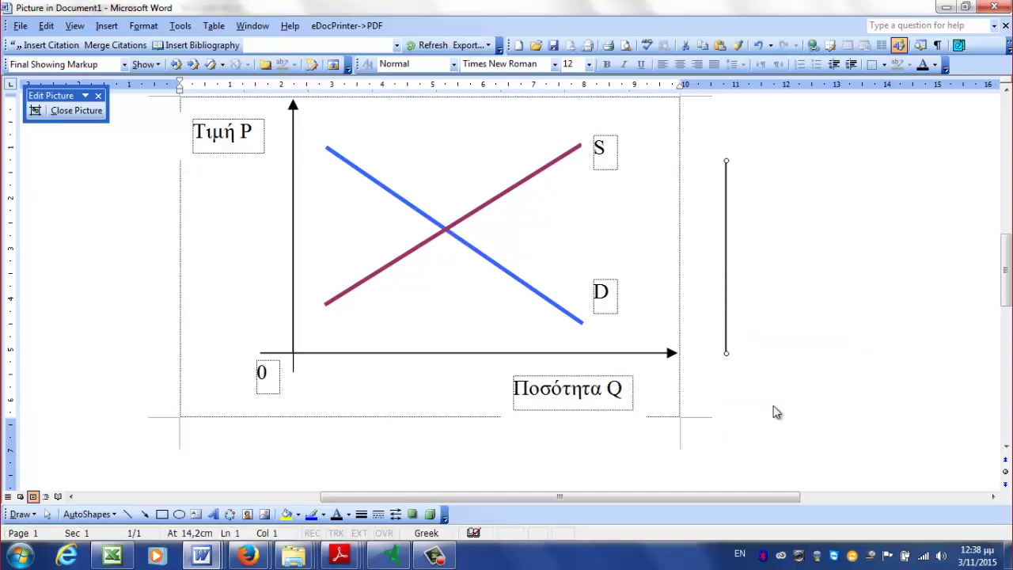
{"action": "left_click", "coordinate": [457, 254]}
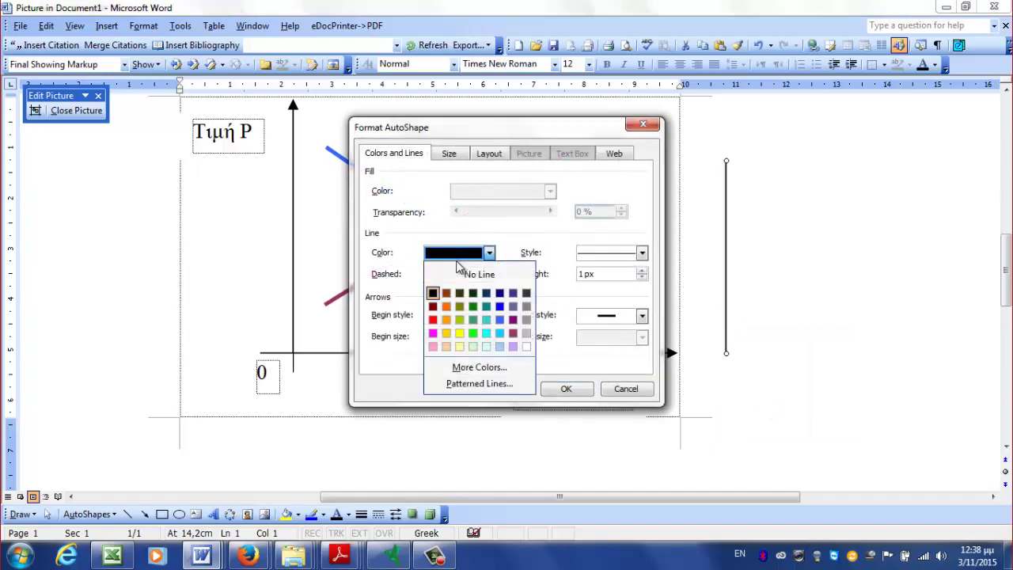
{"action": "left_click", "coordinate": [473, 319]}
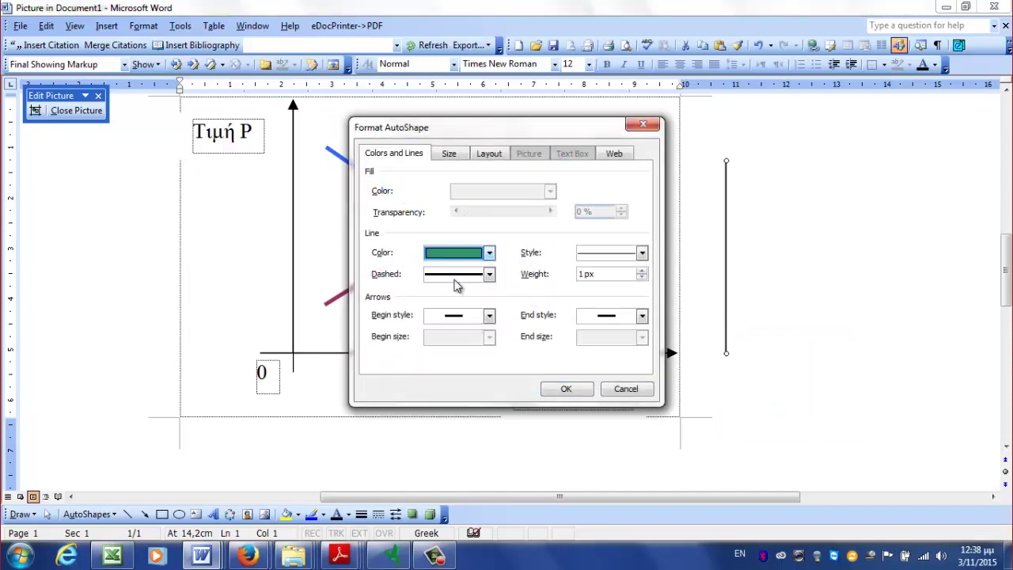
{"action": "left_click", "coordinate": [461, 273]}
{"action": "left_click", "coordinate": [461, 322]}
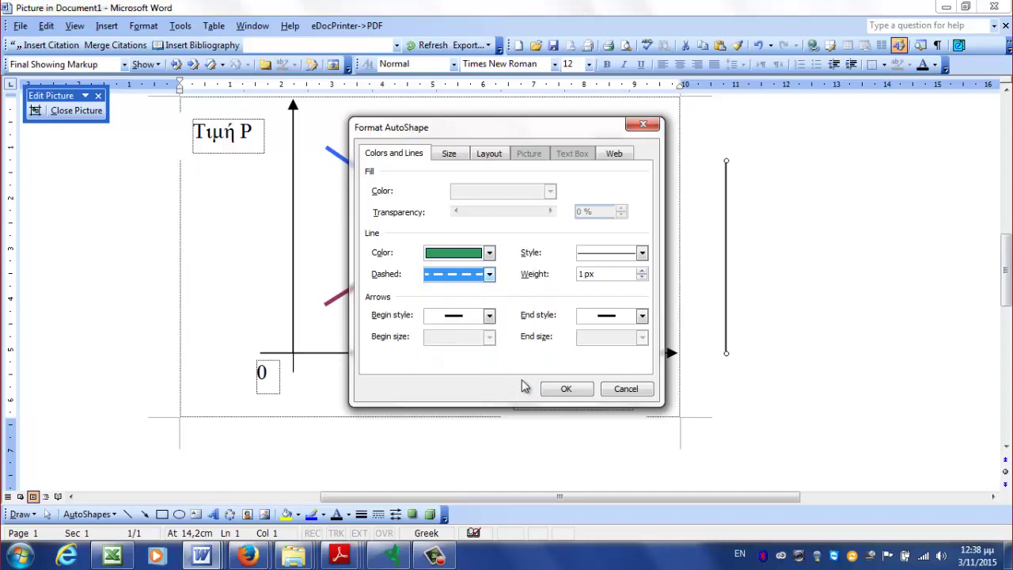
{"action": "left_click", "coordinate": [642, 271]}
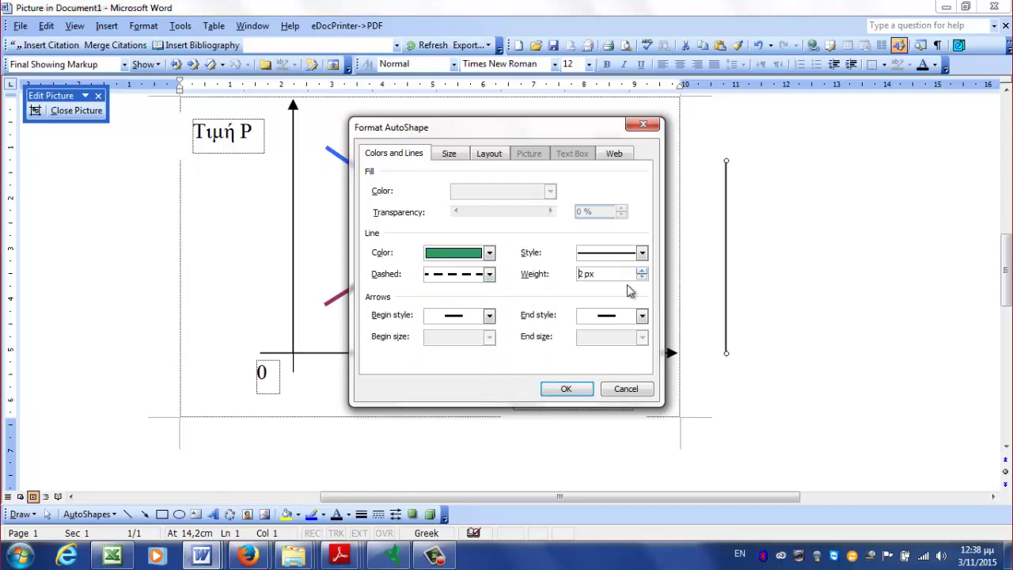
{"action": "left_click", "coordinate": [567, 389]}
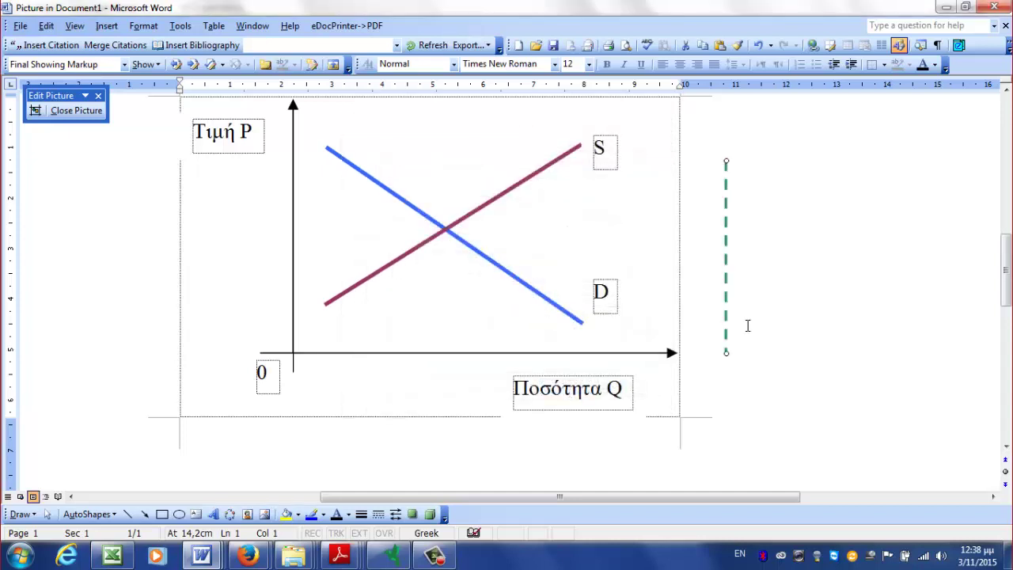
{"action": "left_click", "coordinate": [755, 322]}
- Copy the D label to the S–D intersection, change it to A, and place it just above
{"action": "left_click", "coordinate": [728, 282]}
{"action": "left_click", "coordinate": [596, 292]}
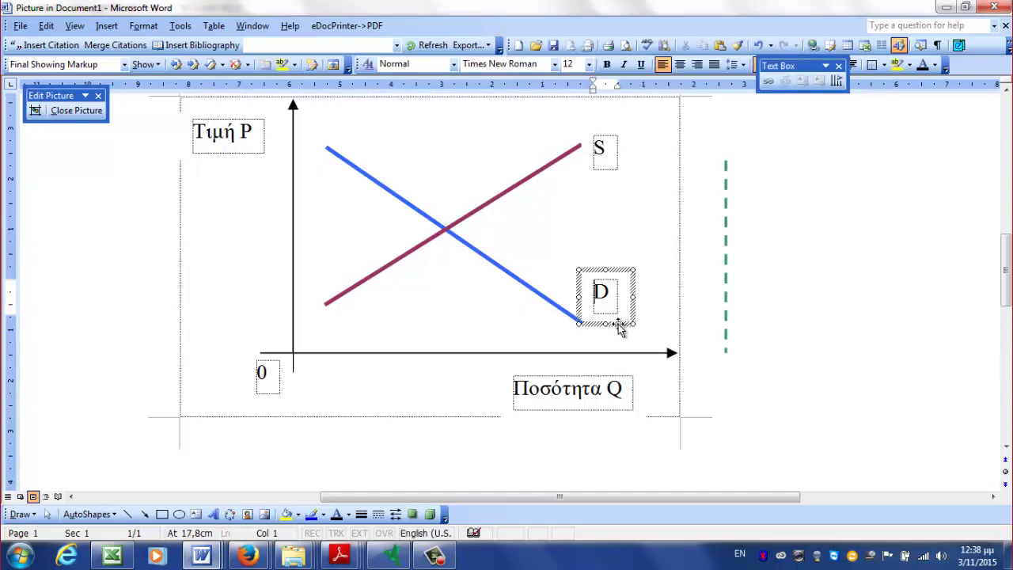
{"action": "left_click_drag", "start_coordinate": [620, 329], "coordinate": [467, 234]}
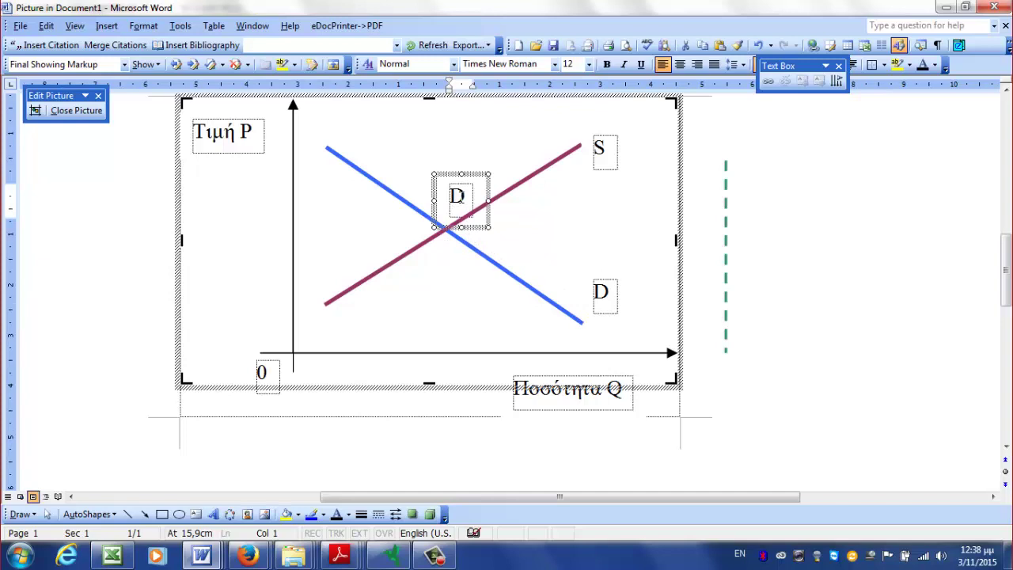
{"action": "double_click", "coordinate": [449, 203]}
{"action": "key", "text": "ctrl+c"}
{"action": "type", "text": "A"}
{"action": "left_click", "coordinate": [511, 233]}
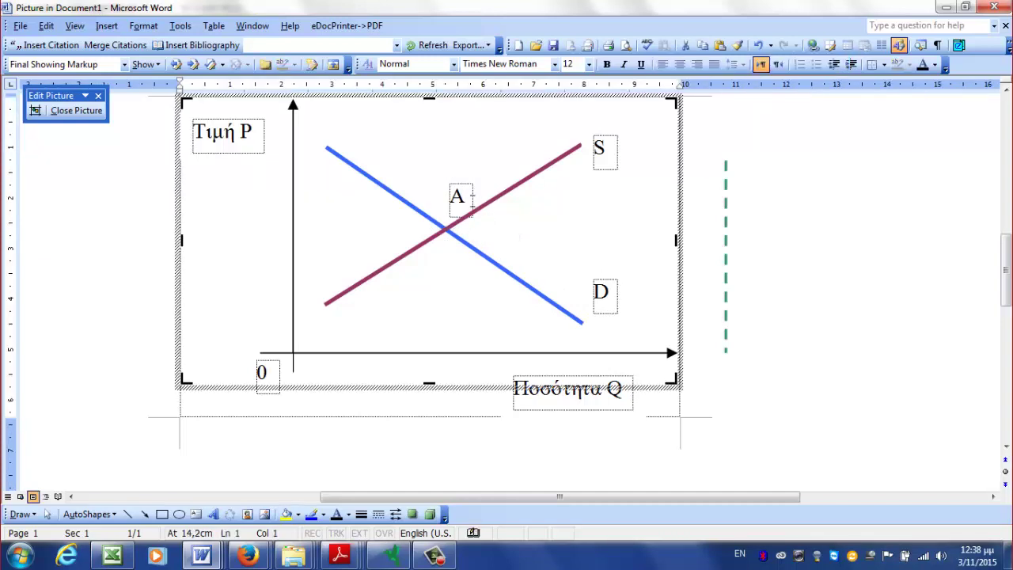
{"action": "left_click", "coordinate": [463, 212]}
{"action": "left_click_drag", "start_coordinate": [470, 229], "coordinate": [455, 230]}
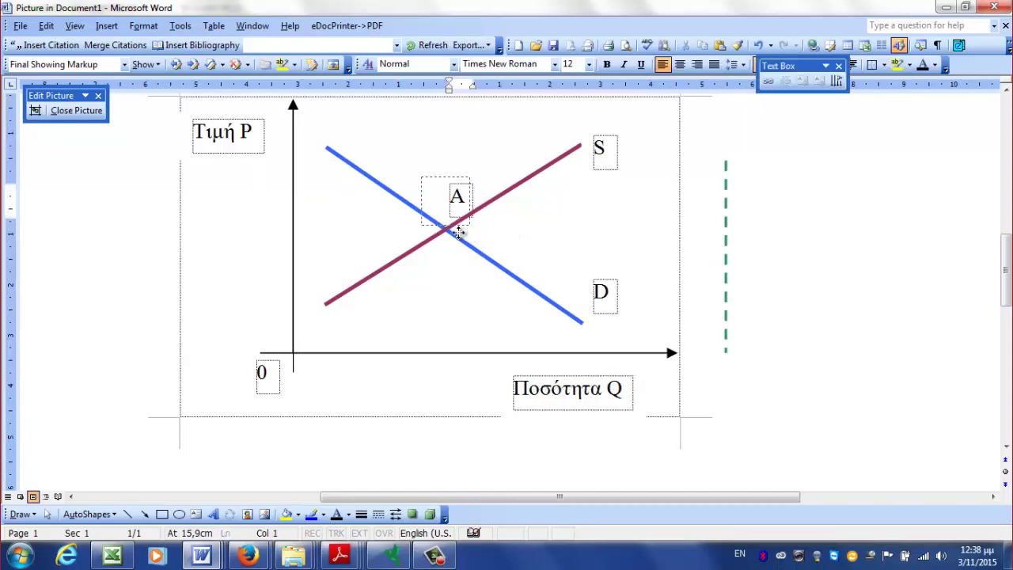
{"action": "left_click", "coordinate": [724, 242]}
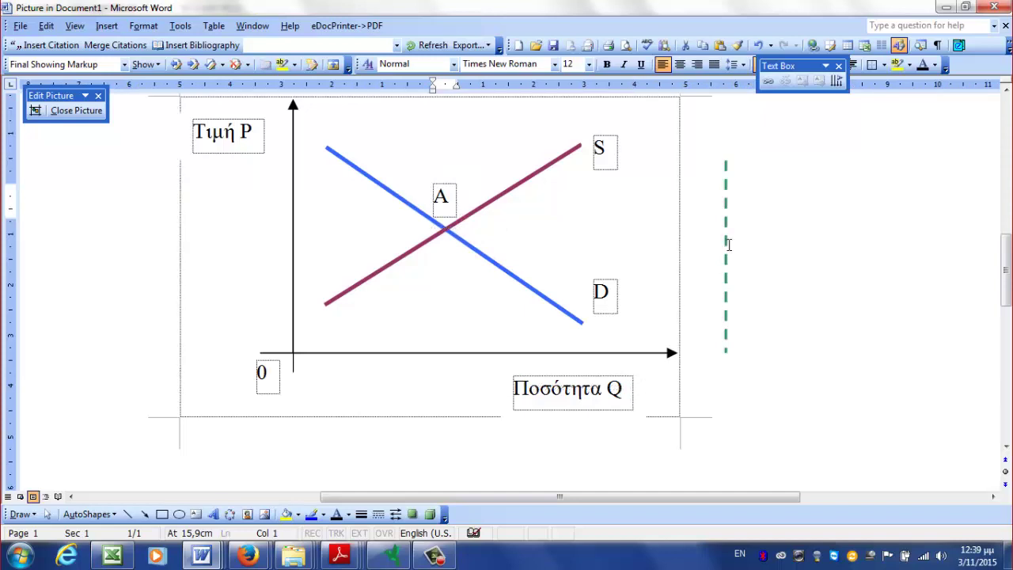
{"action": "left_click", "coordinate": [726, 243]}
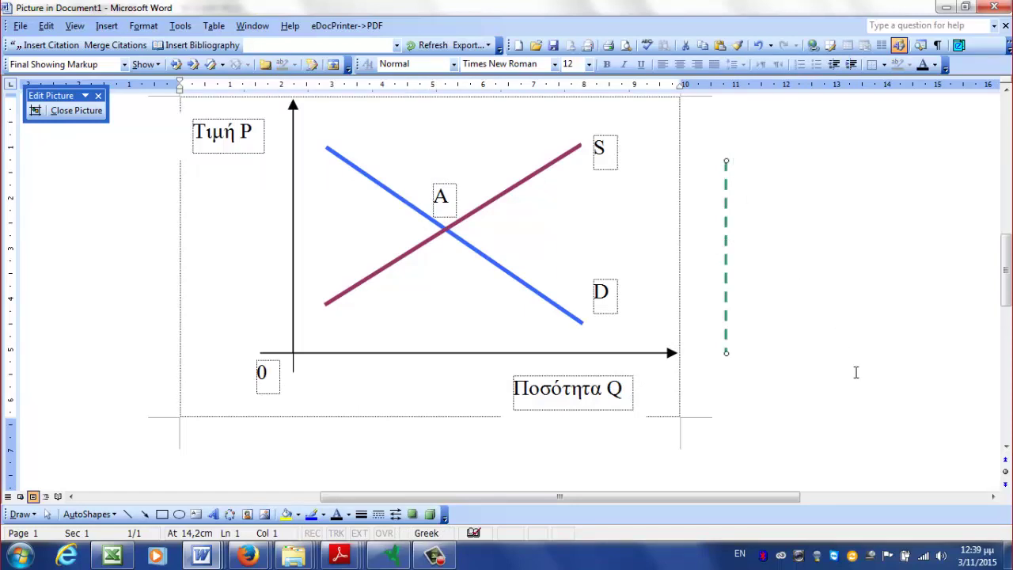
- Shift the dashed line left, attaching its top end to point A and its bottom to the Q axis
{"action": "key", "text": "Left"}
{"action": "key", "text": "Left"}
{"action": "key", "text": "Left"}
{"action": "key", "text": "Left"}
{"action": "key", "text": "Left"}
{"action": "key", "text": "Left"}
{"action": "key", "text": "Left"}
{"action": "key", "text": "Left"}
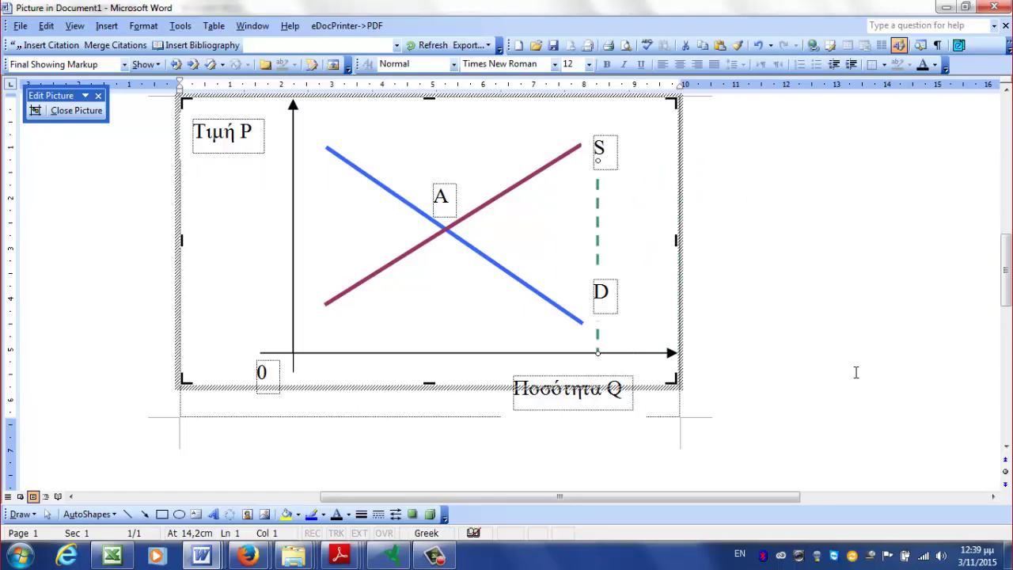
{"action": "key", "text": "Left"}
{"action": "key", "text": "Left"}
{"action": "key", "text": "Left"}
{"action": "key", "text": "Left"}
{"action": "key", "text": "Left"}
{"action": "key", "text": "Left"}
{"action": "key", "text": "Left"}
{"action": "key", "text": "Left"}
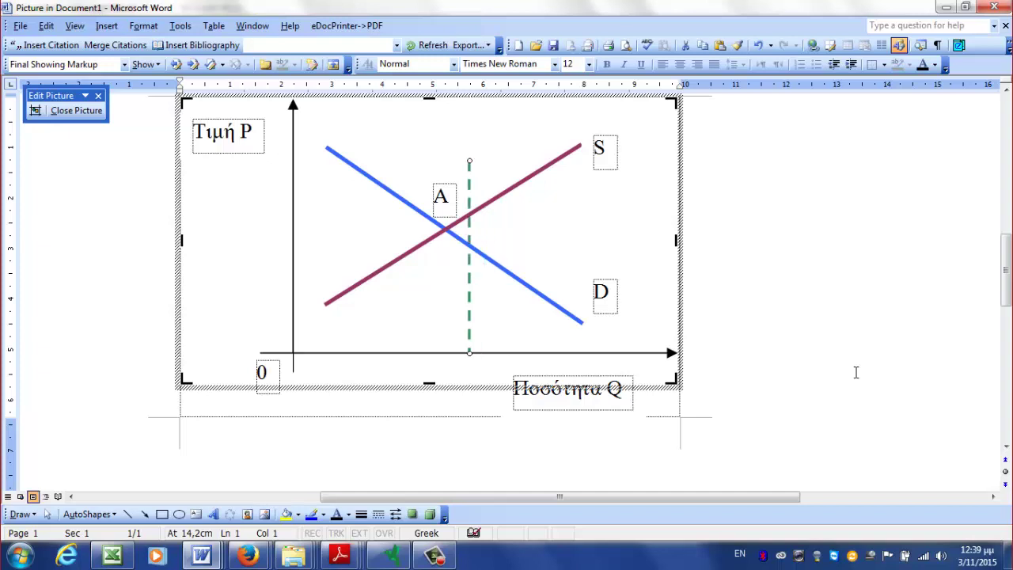
{"action": "key", "text": "Left"}
{"action": "key", "text": "Left"}
{"action": "key", "text": "Left"}
{"action": "key", "text": "Left"}
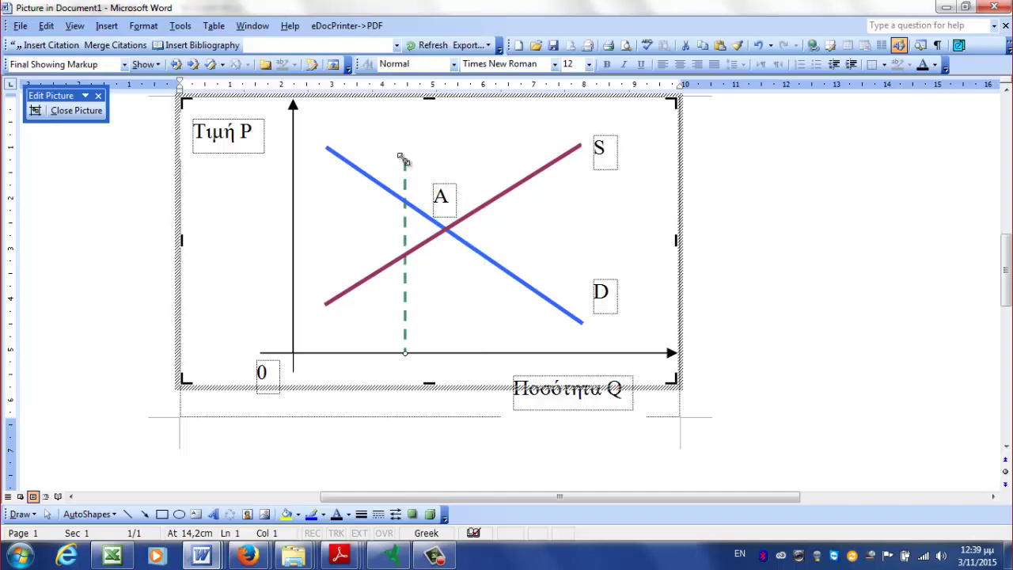
{"action": "left_click_drag", "start_coordinate": [403, 160], "coordinate": [442, 231]}
{"action": "left_click_drag", "start_coordinate": [440, 246], "coordinate": [446, 231]}
{"action": "left_click_drag", "start_coordinate": [446, 231], "coordinate": [446, 231]}
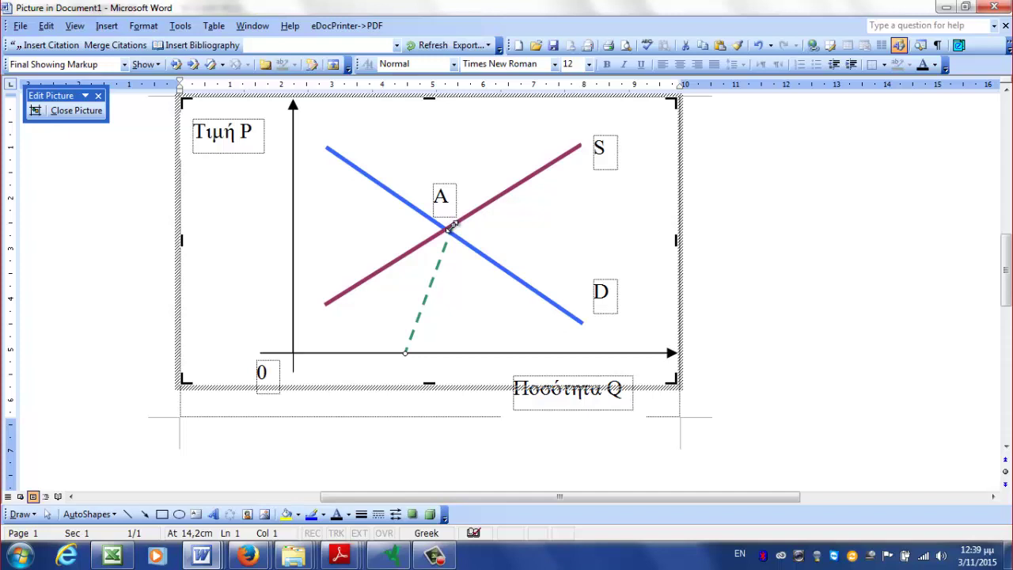
{"action": "left_click_drag", "start_coordinate": [450, 229], "coordinate": [440, 246]}
{"action": "left_click_drag", "start_coordinate": [442, 240], "coordinate": [445, 229]}
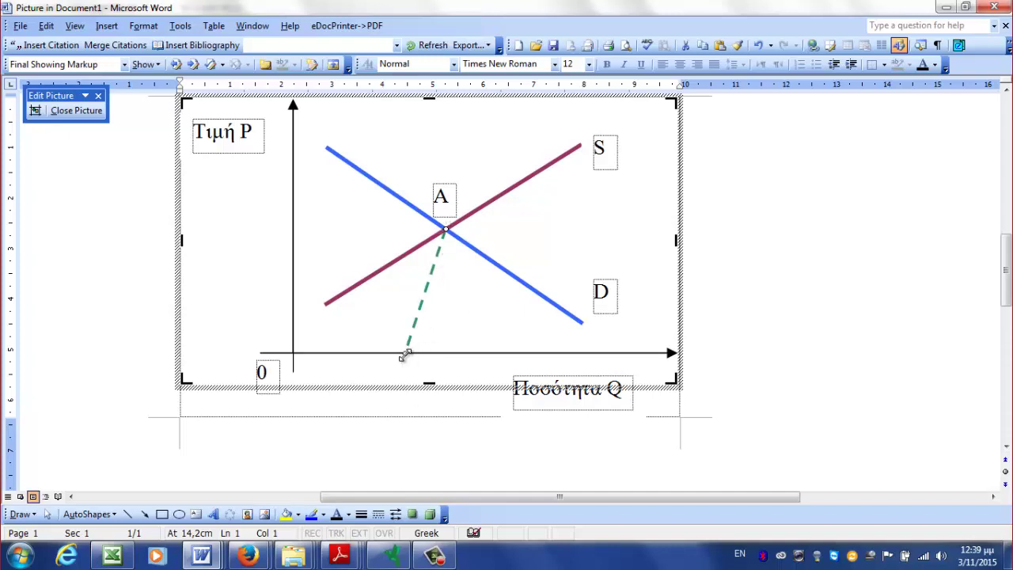
{"action": "left_click_drag", "start_coordinate": [404, 355], "coordinate": [443, 348]}
{"action": "left_click_drag", "start_coordinate": [443, 348], "coordinate": [446, 353]}
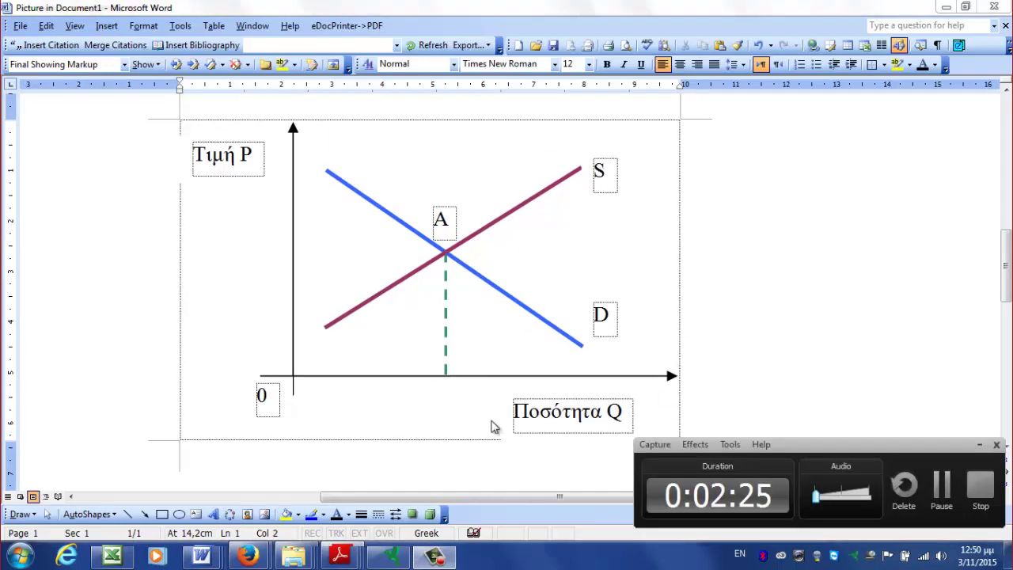
- Paste a copy of the D label below the dashed line and retype it as Q*
{"action": "double_click", "coordinate": [611, 327]}
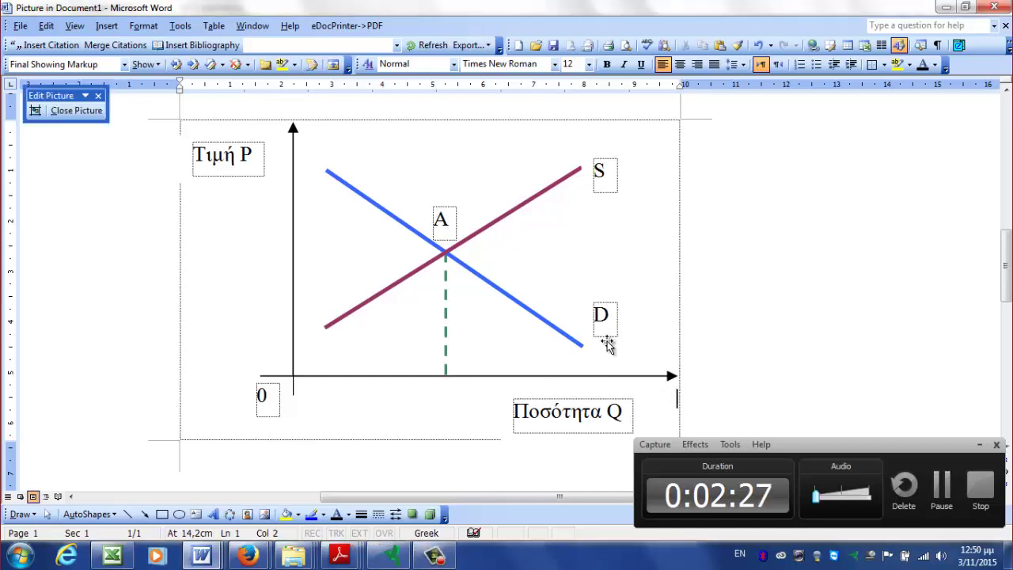
{"action": "left_click", "coordinate": [607, 342]}
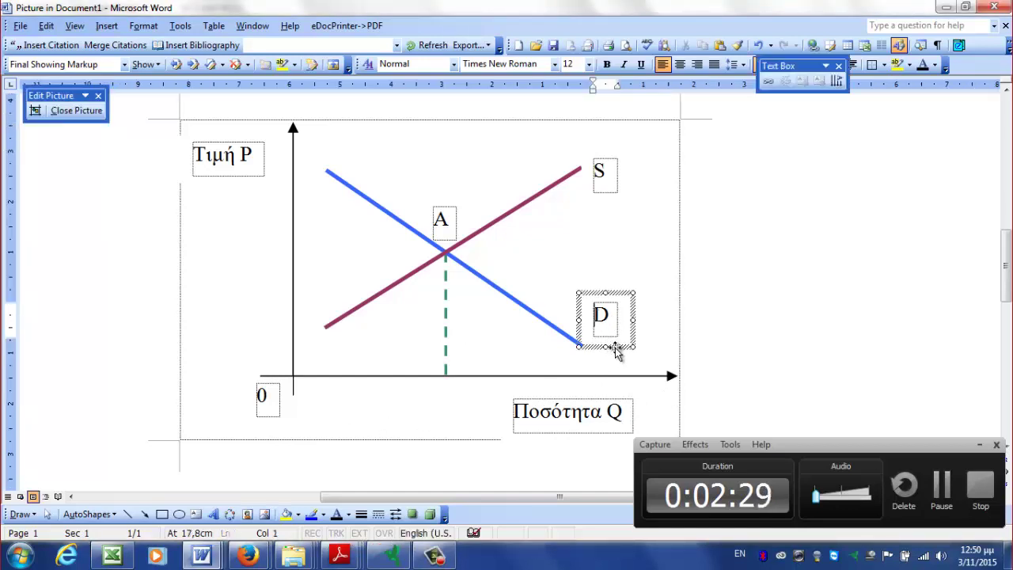
{"action": "left_click", "coordinate": [546, 388]}
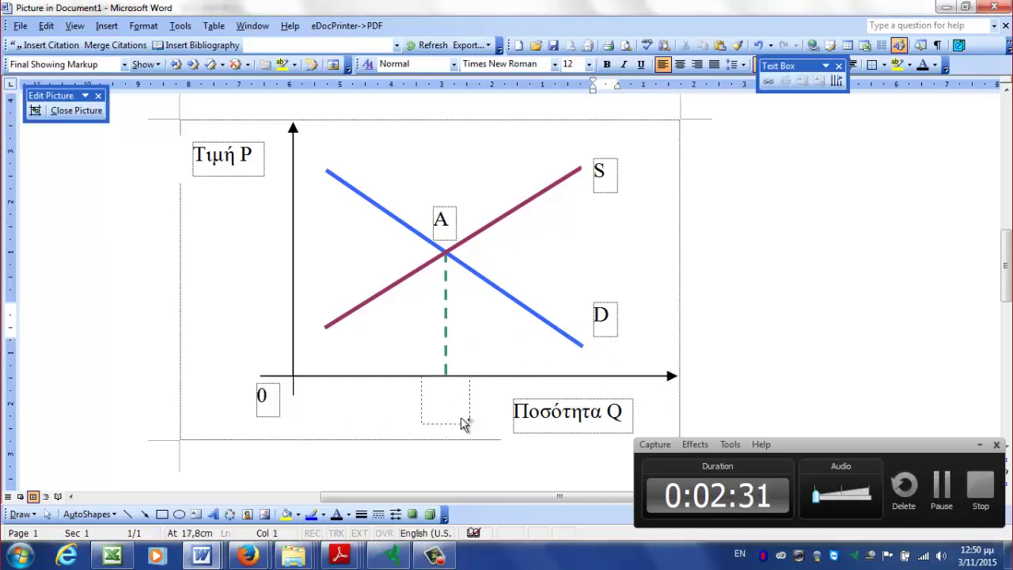
{"action": "key", "text": "ctrl+v"}
{"action": "left_click", "coordinate": [446, 400]}
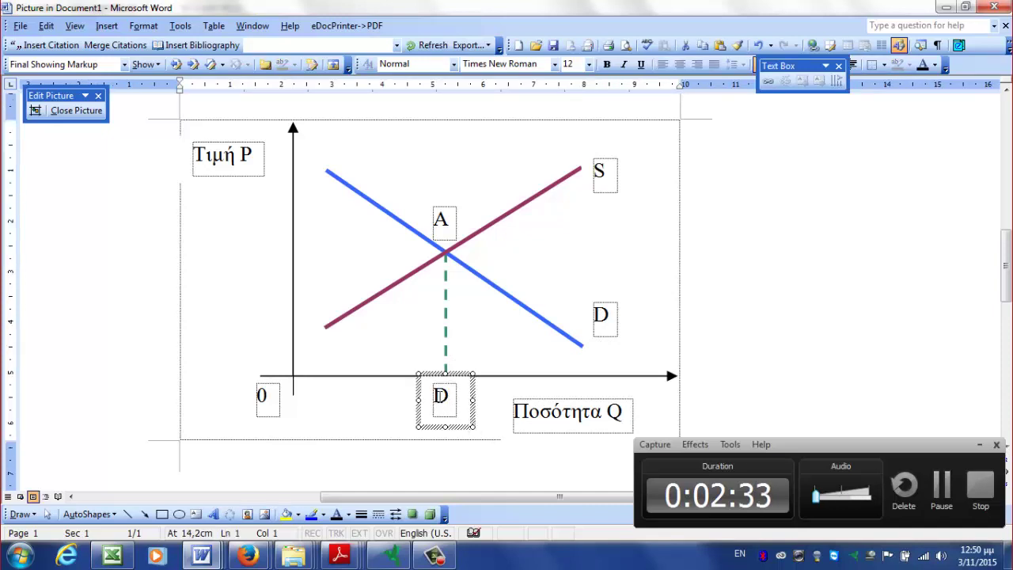
{"action": "double_click", "coordinate": [441, 395]}
{"action": "type", "text": "Q"}
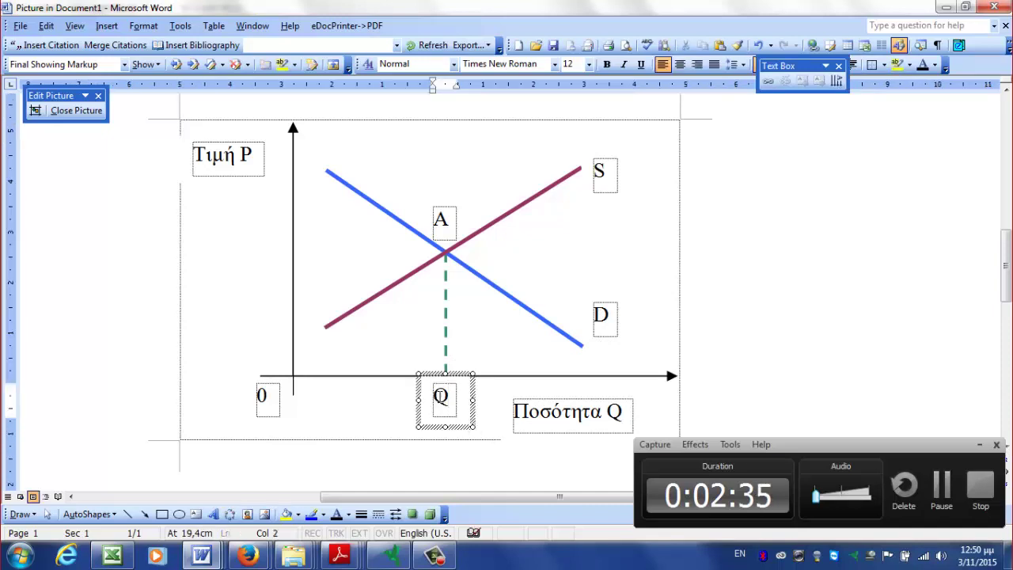
{"action": "key", "text": "Return"}
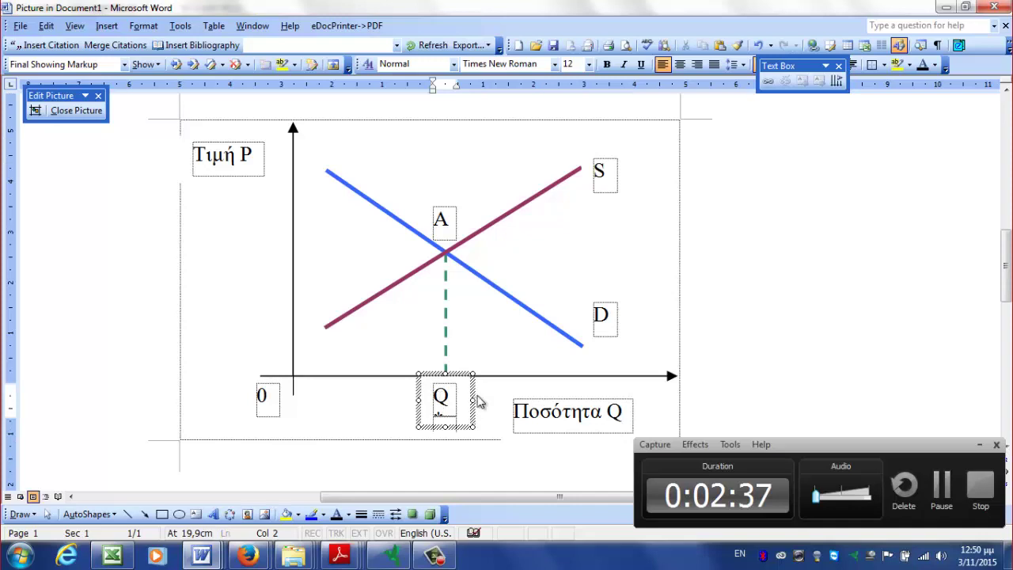
- Set the Q* label to font size 10, centre it, and position it under the dashed line
{"action": "double_click", "coordinate": [440, 395]}
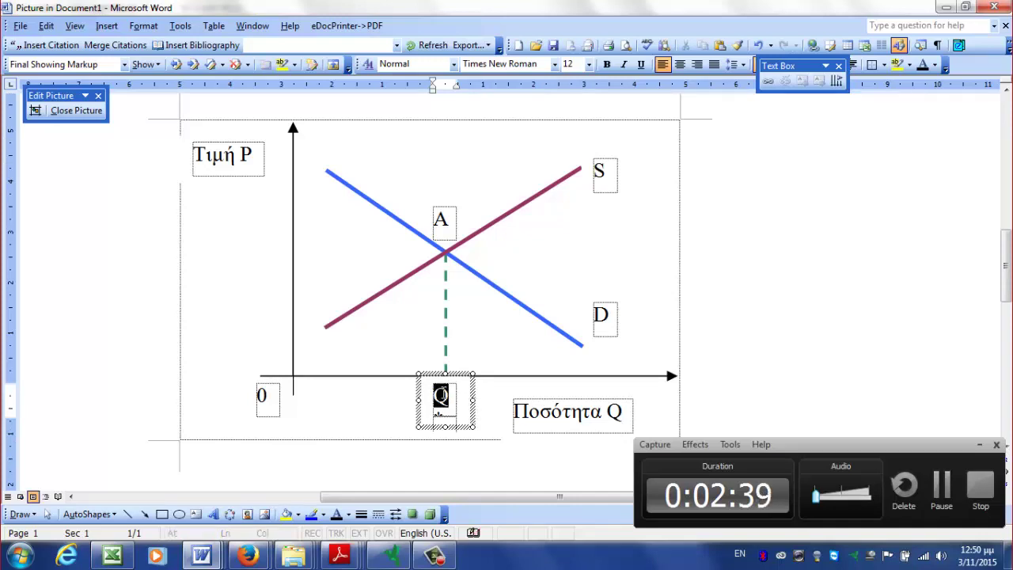
{"action": "left_click_drag", "start_coordinate": [440, 396], "coordinate": [445, 412]}
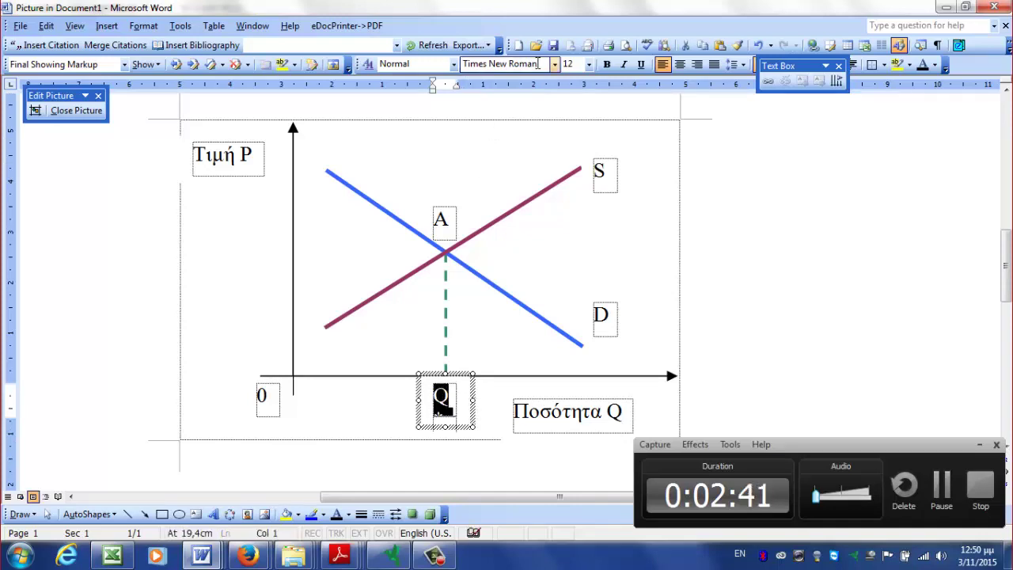
{"action": "left_click", "coordinate": [588, 64]}
{"action": "left_click", "coordinate": [574, 101]}
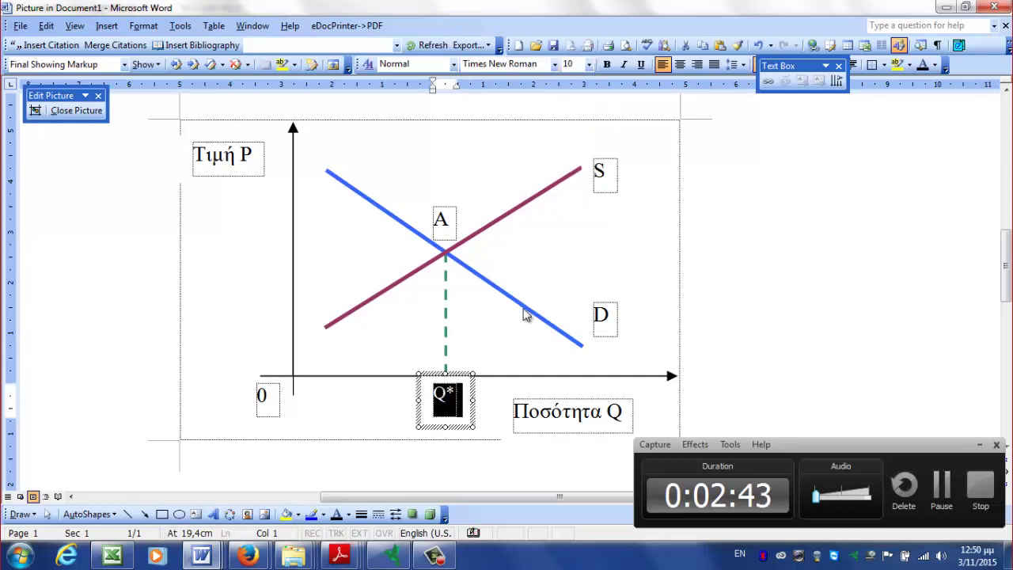
{"action": "left_click", "coordinate": [478, 404]}
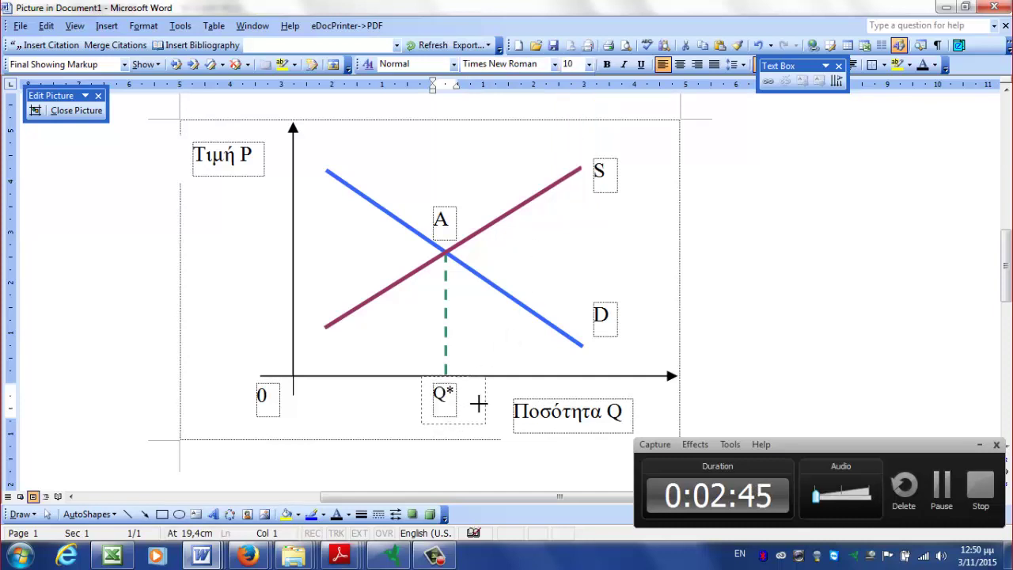
{"action": "left_click", "coordinate": [478, 405]}
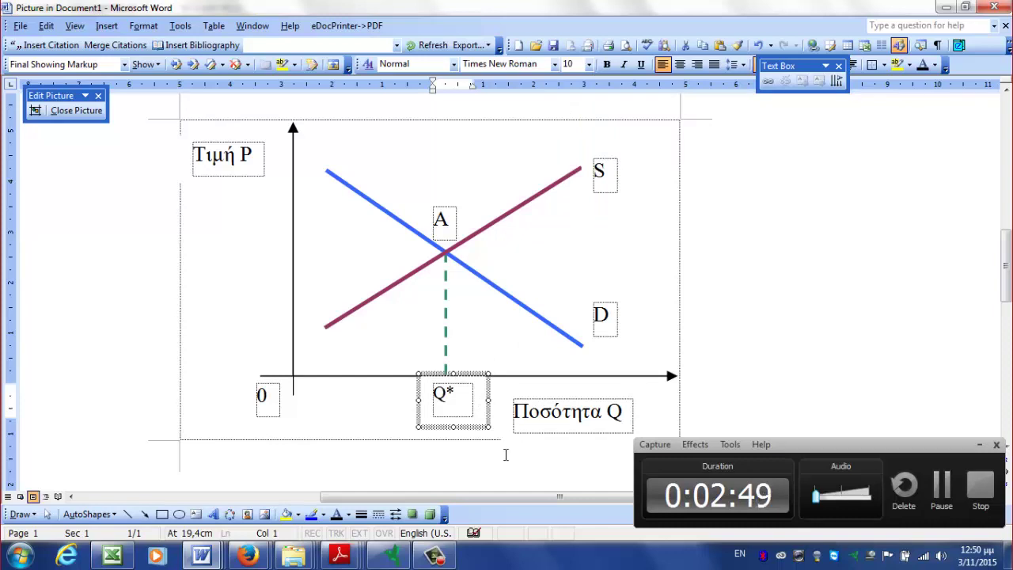
{"action": "left_click", "coordinate": [680, 64]}
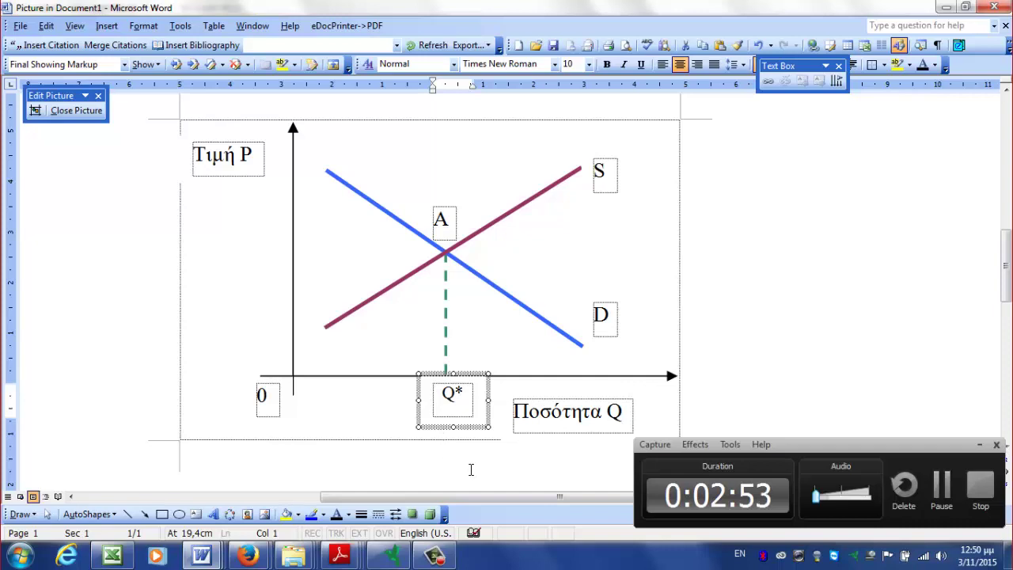
{"action": "mouse_move", "coordinate": [468, 430]}
{"action": "left_mouse_down"}
{"action": "mouse_move", "coordinate": [451, 430]}
{"action": "mouse_move", "coordinate": [470, 424]}
{"action": "left_mouse_up"}
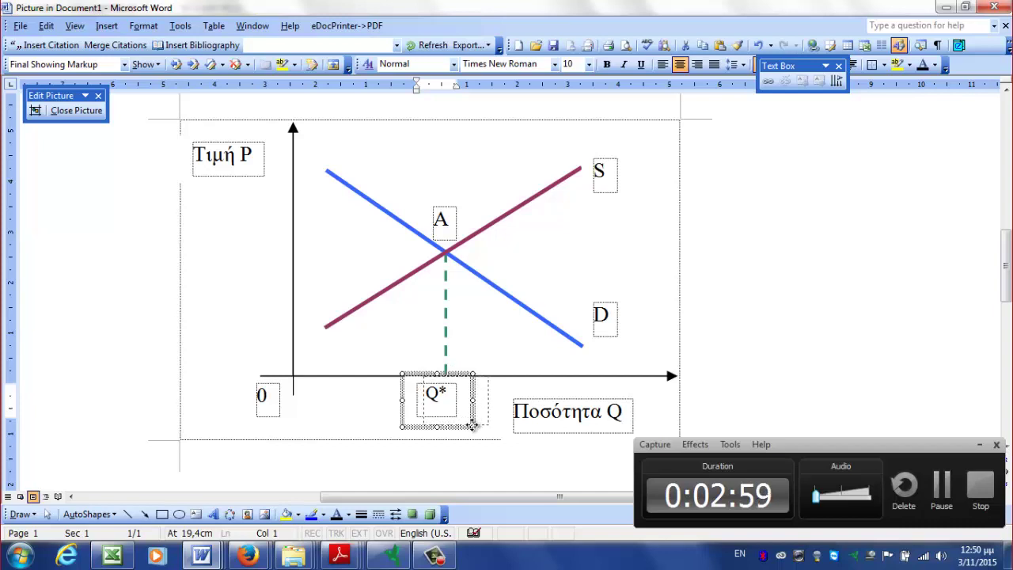
{"action": "left_click_drag", "start_coordinate": [470, 423], "coordinate": [469, 424]}
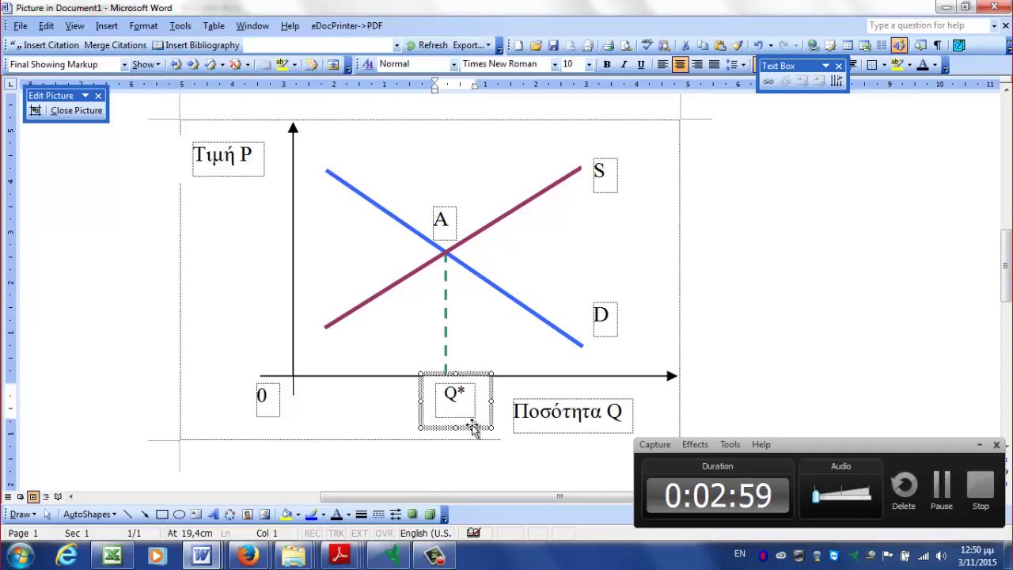
{"action": "left_click", "coordinate": [448, 303]}
- Copy the vertical dashed line and stretch the copy horizontally from point A to the price axis
{"action": "left_click", "coordinate": [446, 304]}
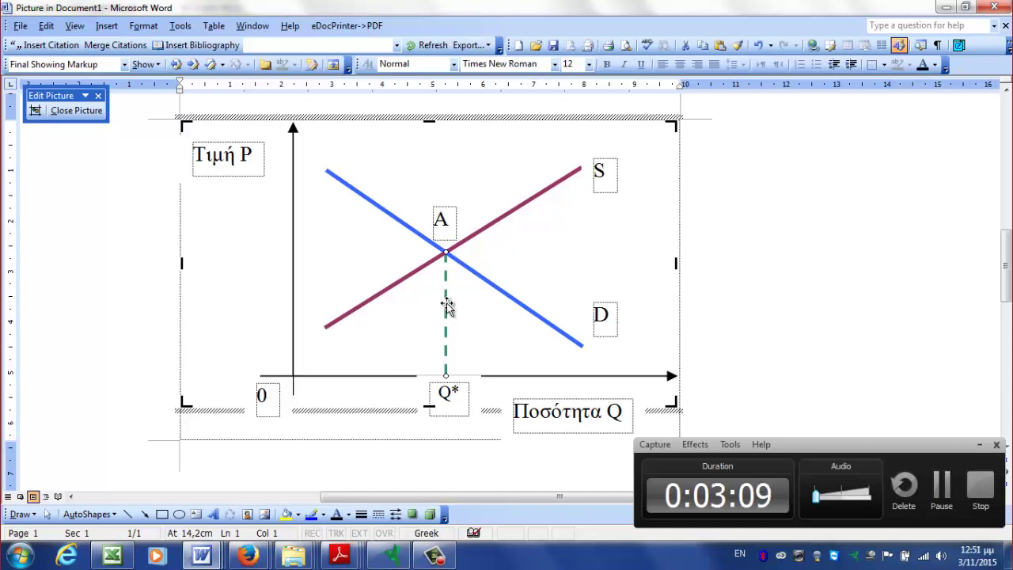
{"action": "left_click_drag", "start_coordinate": [447, 307], "coordinate": [586, 245]}
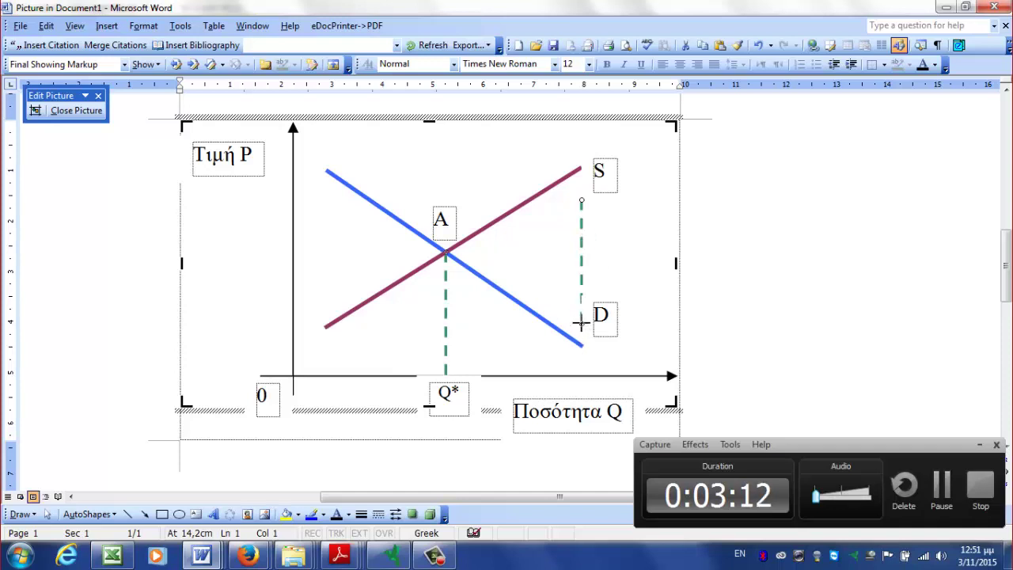
{"action": "mouse_move", "coordinate": [582, 323]}
{"action": "left_mouse_down"}
{"action": "mouse_move", "coordinate": [463, 312]}
{"action": "mouse_move", "coordinate": [447, 255]}
{"action": "left_mouse_up"}
{"action": "left_click_drag", "start_coordinate": [447, 255], "coordinate": [445, 250]}
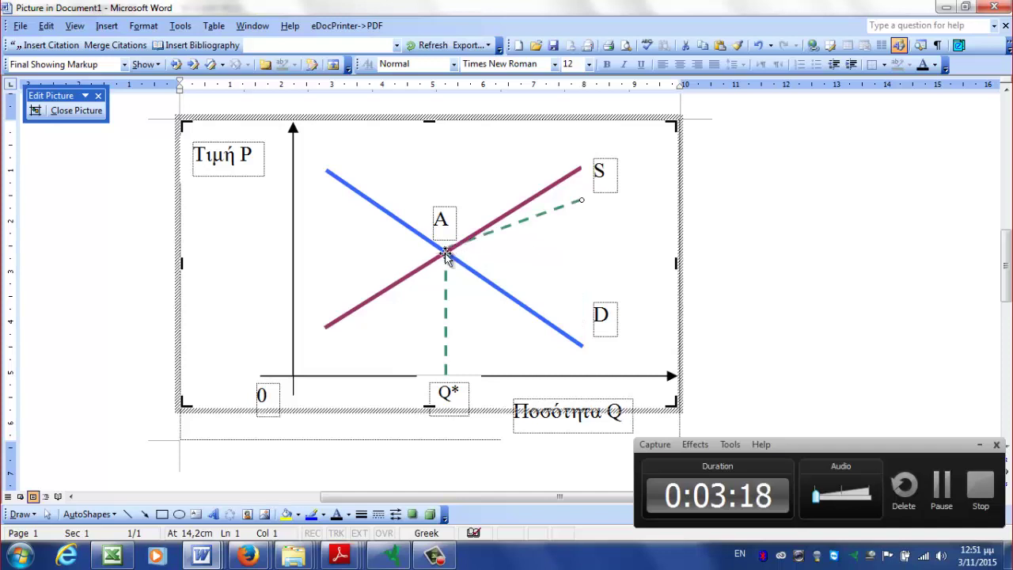
{"action": "left_click_drag", "start_coordinate": [582, 200], "coordinate": [293, 248]}
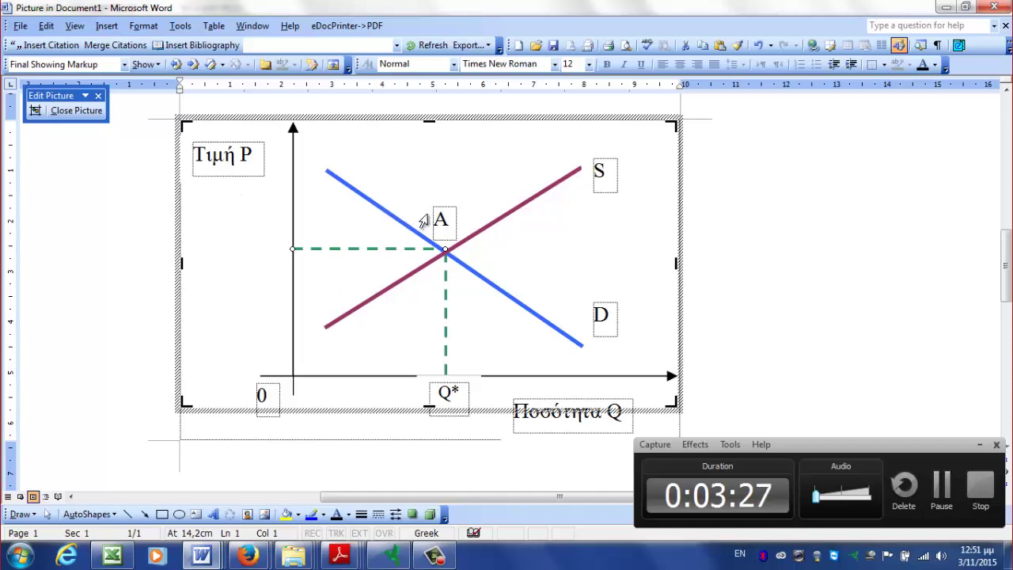
{"action": "left_click", "coordinate": [443, 220]}
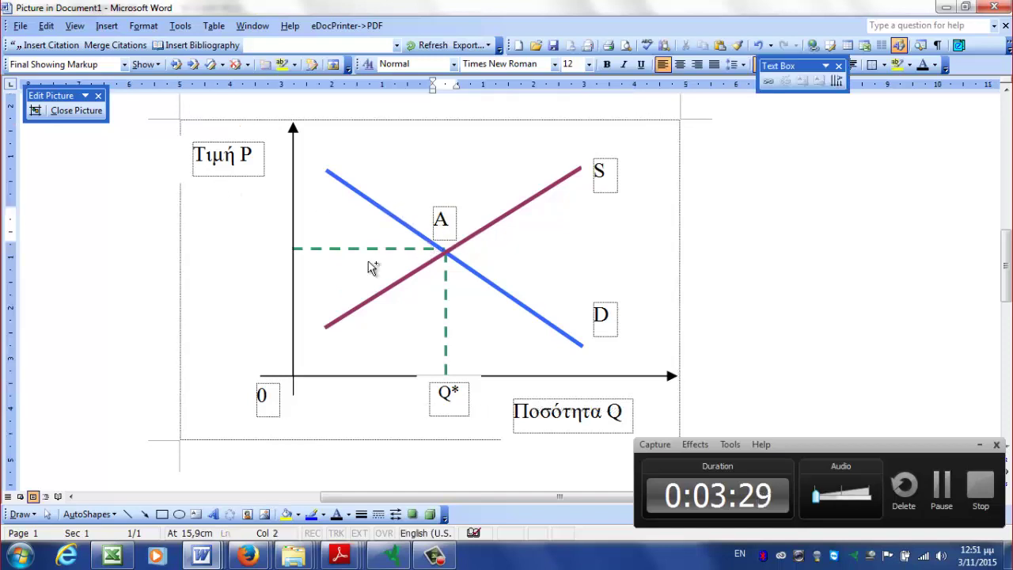
- Paste the A label beside the price axis as P* and fit the picture boundary to the drawing
{"action": "key", "text": "ctrl+v"}
{"action": "left_click", "coordinate": [249, 278]}
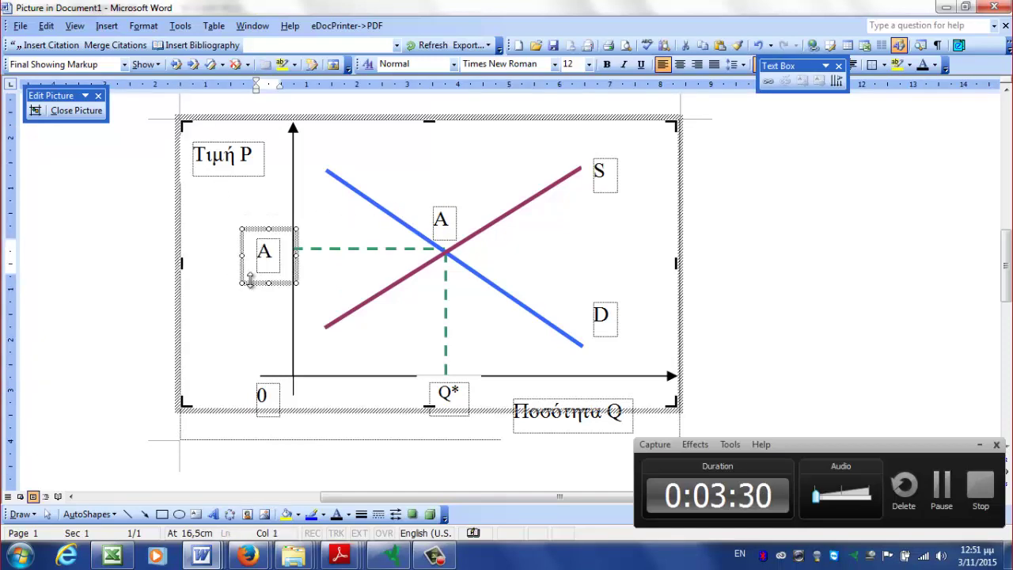
{"action": "double_click", "coordinate": [264, 254]}
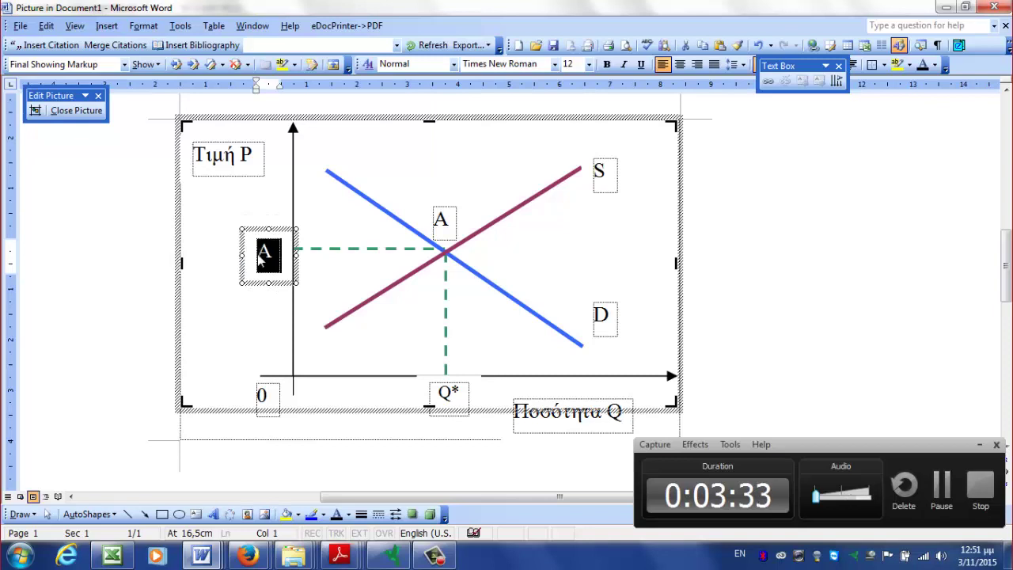
{"action": "type", "text": "P*"}
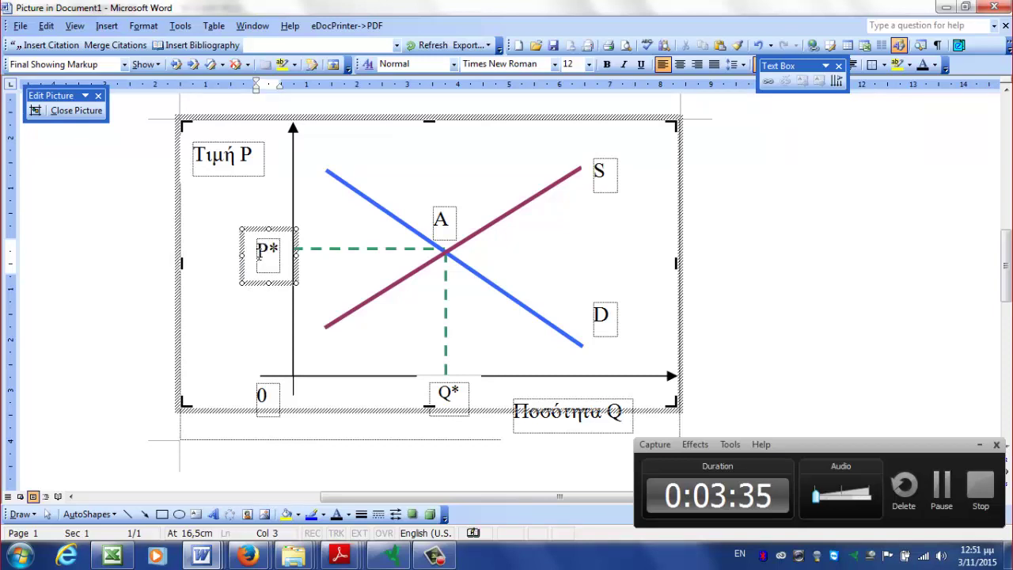
{"action": "left_click", "coordinate": [509, 255]}
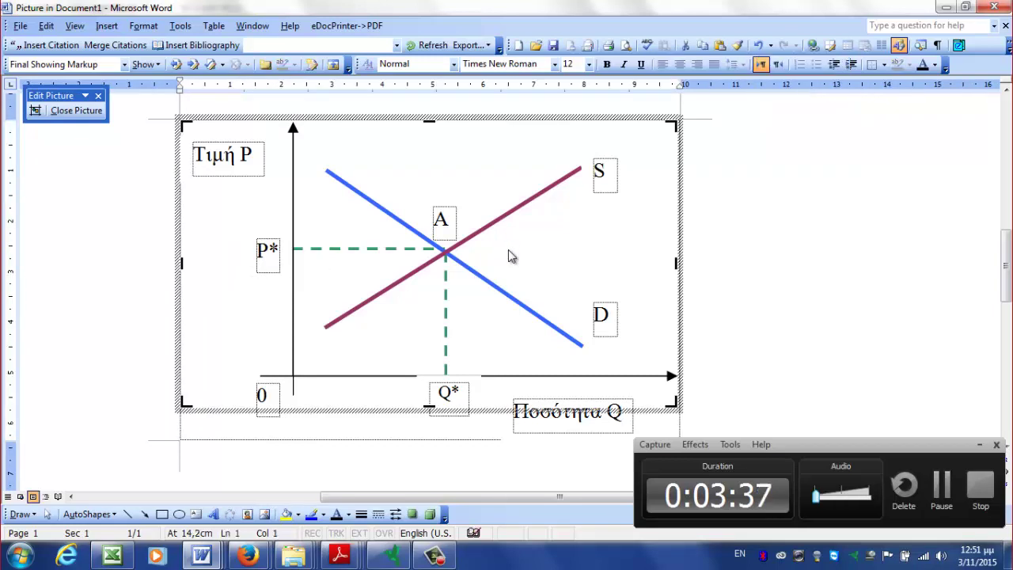
{"action": "left_click", "coordinate": [35, 111]}
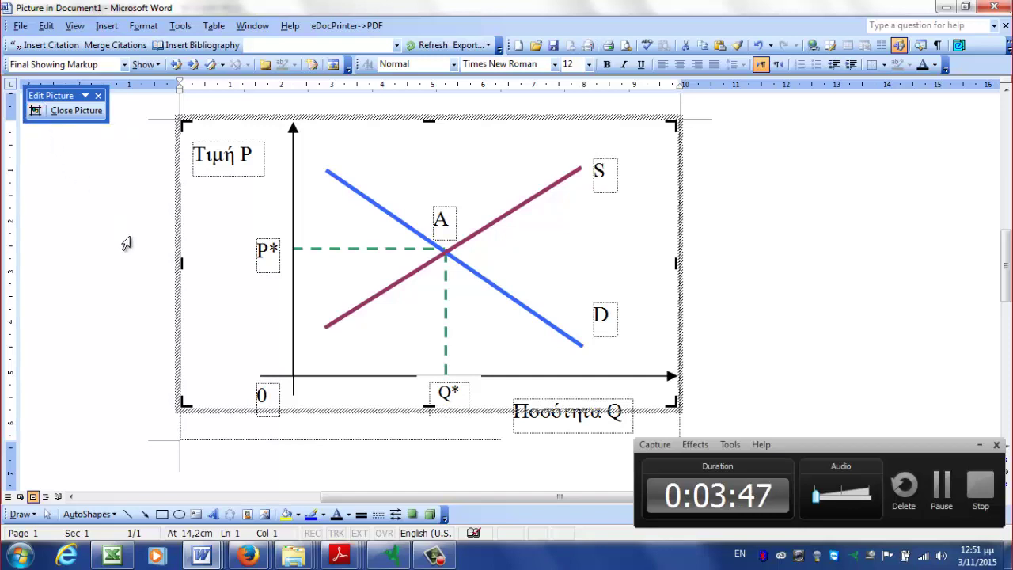
- Close the picture editor and reselect the finished diagram in the document
{"action": "left_click", "coordinate": [70, 110]}
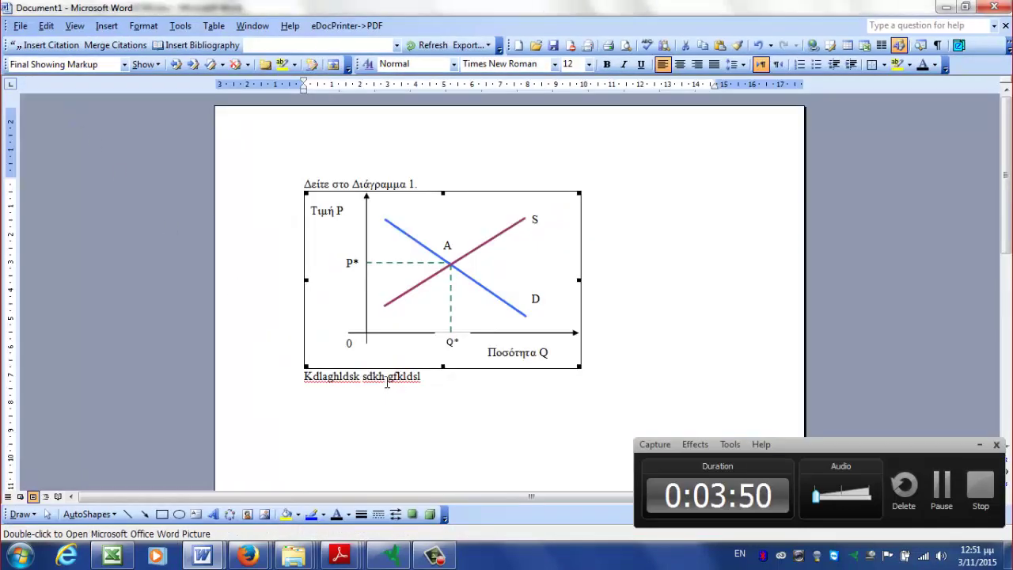
{"action": "left_click", "coordinate": [385, 377]}
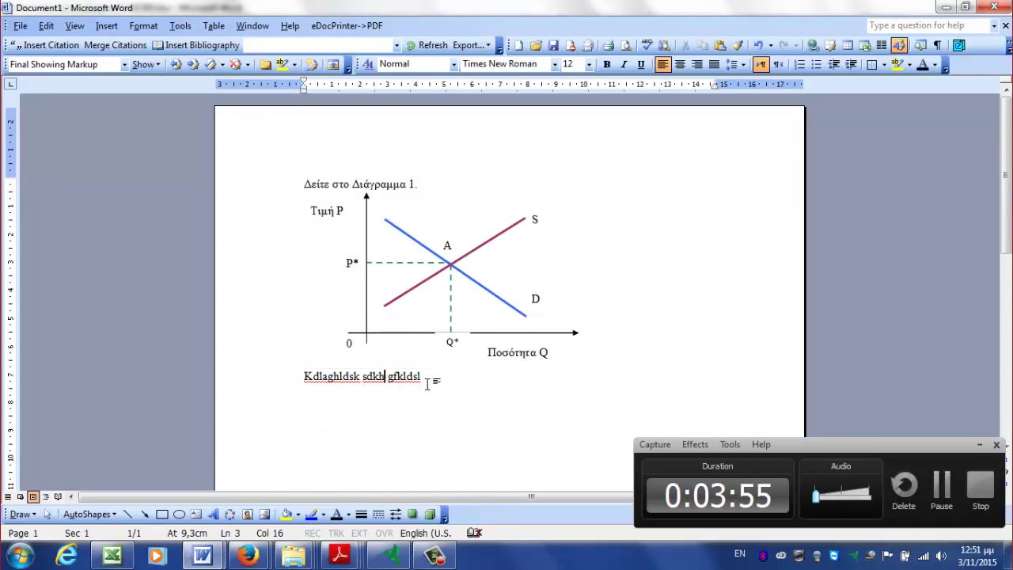
{"action": "left_click", "coordinate": [457, 307]}
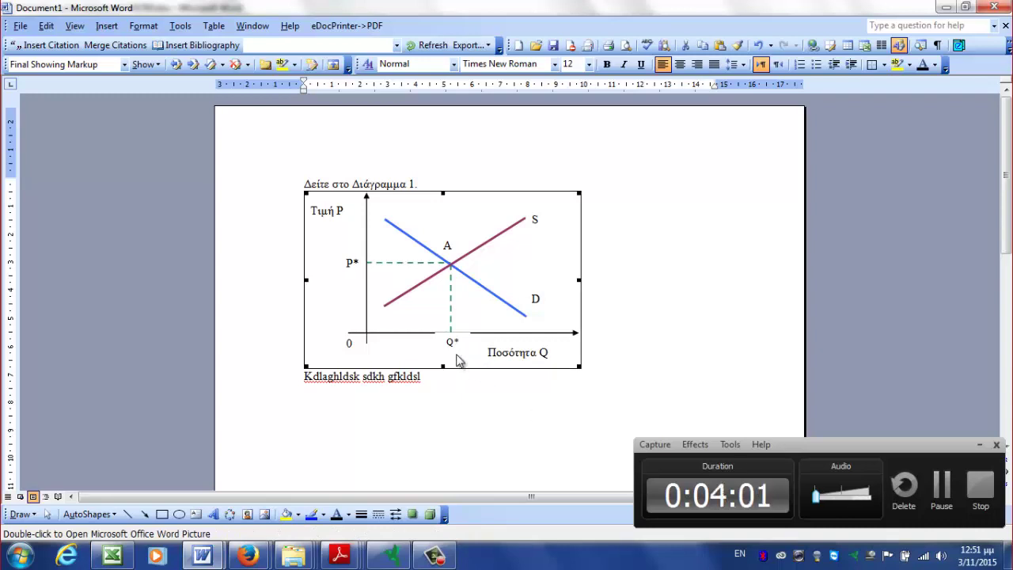
- Reopen the diagram, bring the quantity axis line to the front, and close the picture editor
{"action": "double_click", "coordinate": [462, 311]}
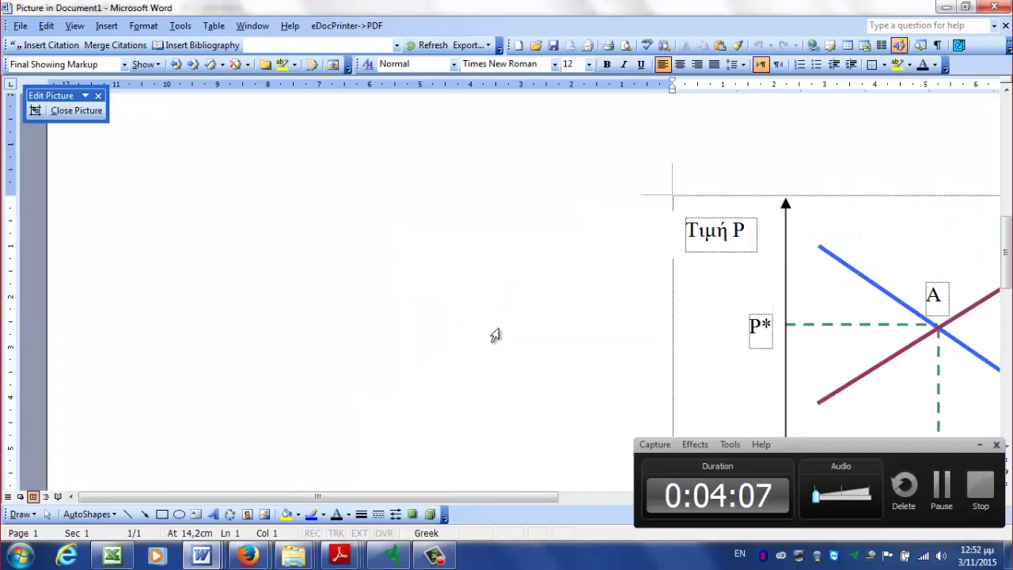
{"action": "left_click_drag", "start_coordinate": [543, 498], "coordinate": [582, 500]}
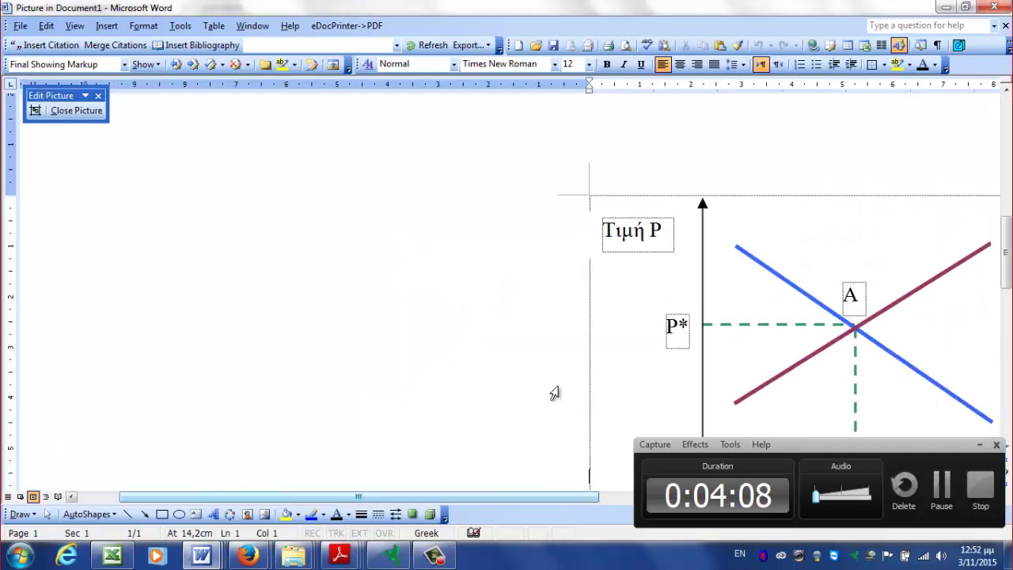
{"action": "scroll", "coordinate": [565, 378], "scroll_direction": "down", "scroll_amount": 5}
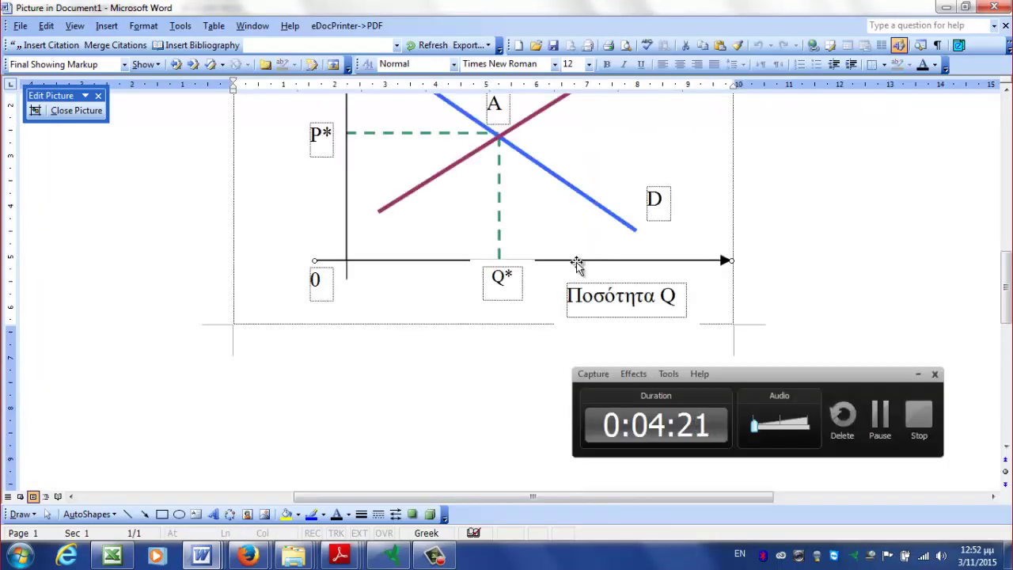
{"action": "right_click", "coordinate": [577, 265]}
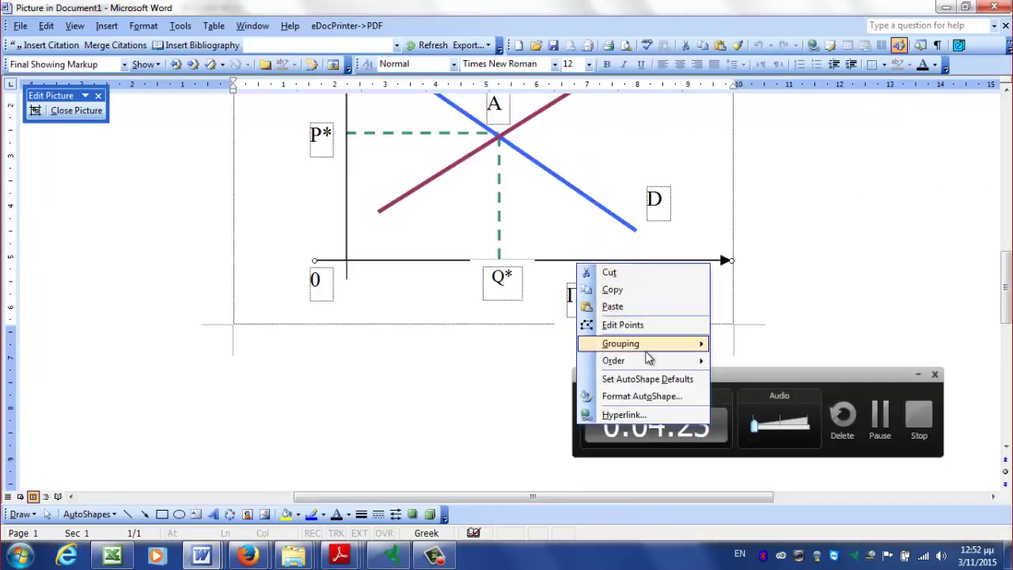
{"action": "mouse_move", "coordinate": [614, 360]}
{"action": "left_click", "coordinate": [750, 365]}
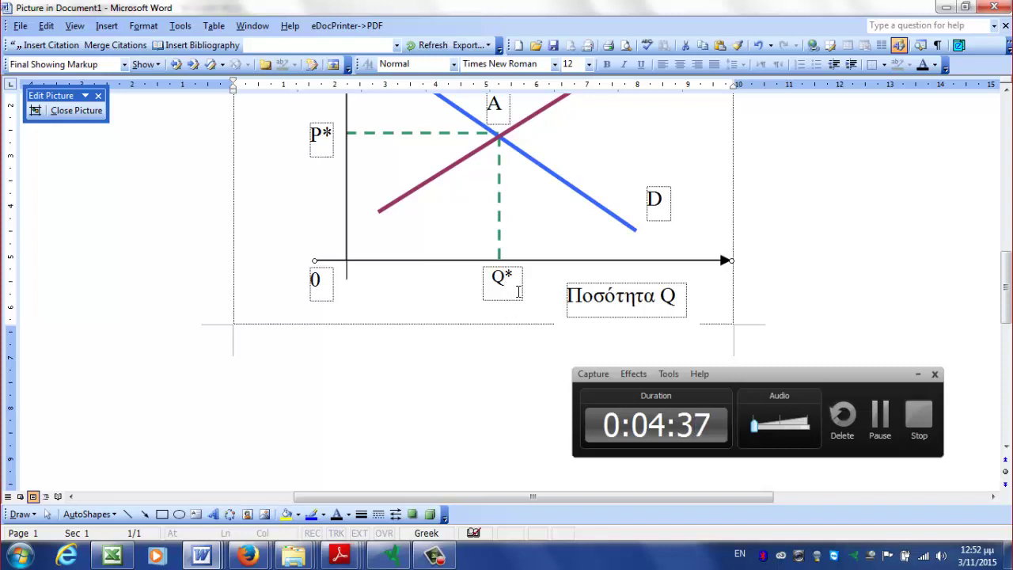
{"action": "left_click", "coordinate": [77, 110]}
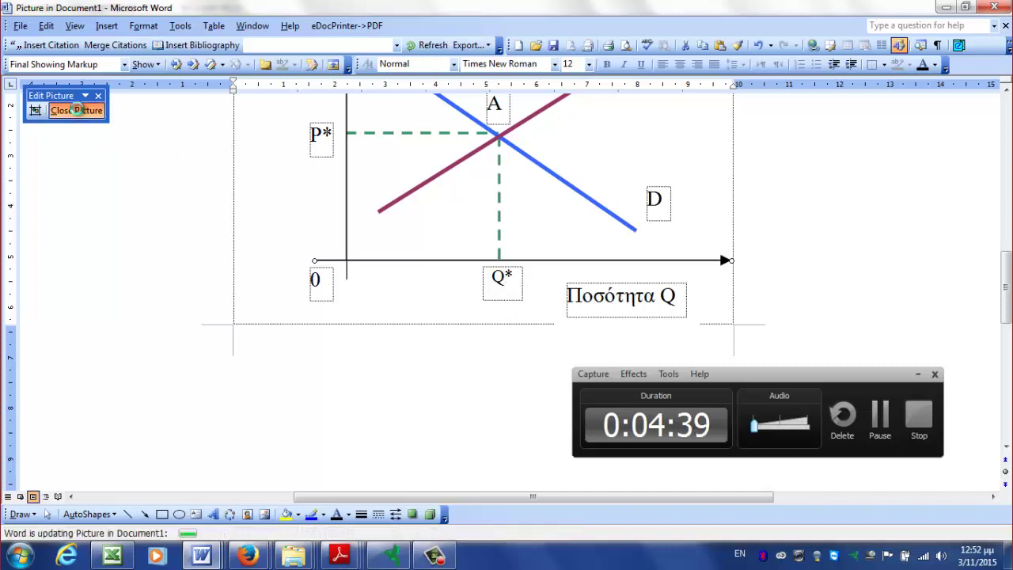